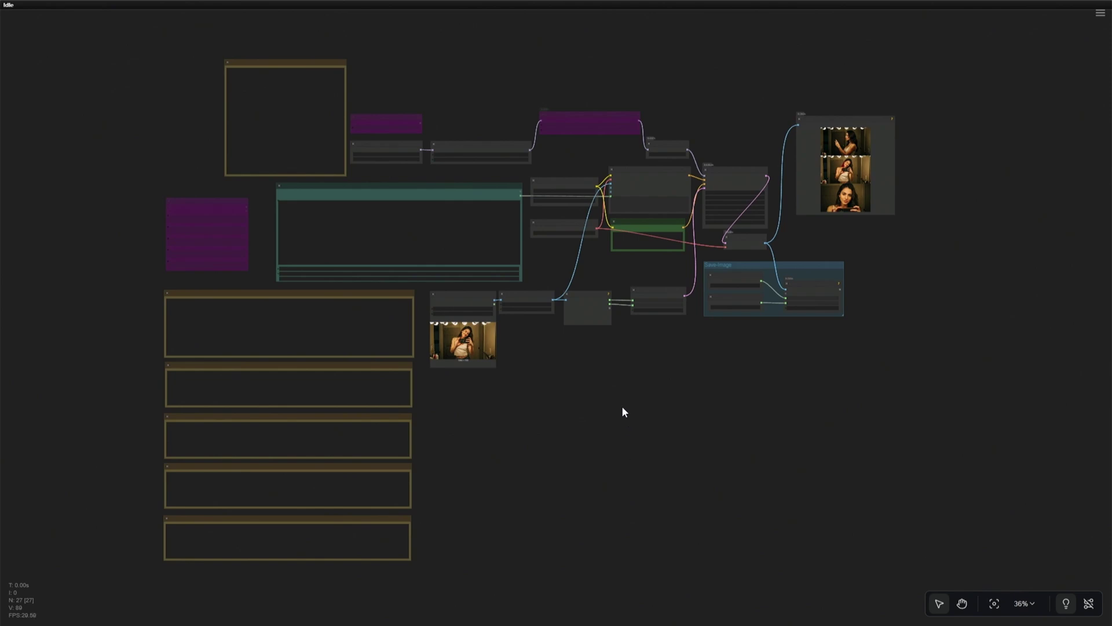
# Examine the workflow's Load Image source picture, its scaling nodes, and the generated pictures in the Preview Image node.
pyautogui.scroll(15, 621, 406)
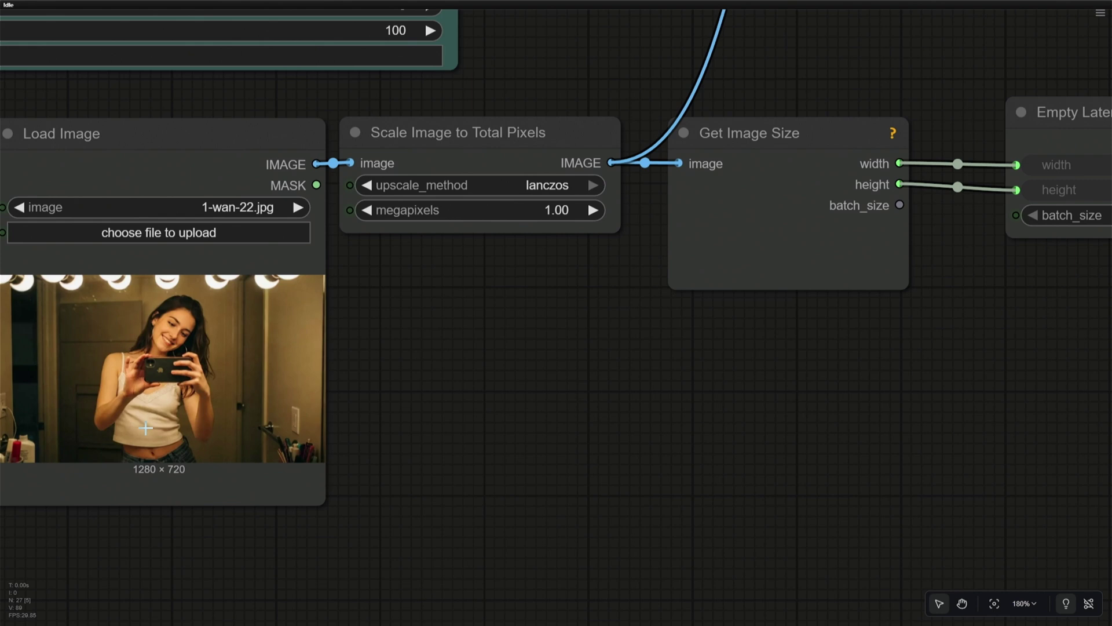
pyautogui.moveTo(394, 437); pyautogui.dragTo(493, 433)
pyautogui.scroll(-1, 484, 422)
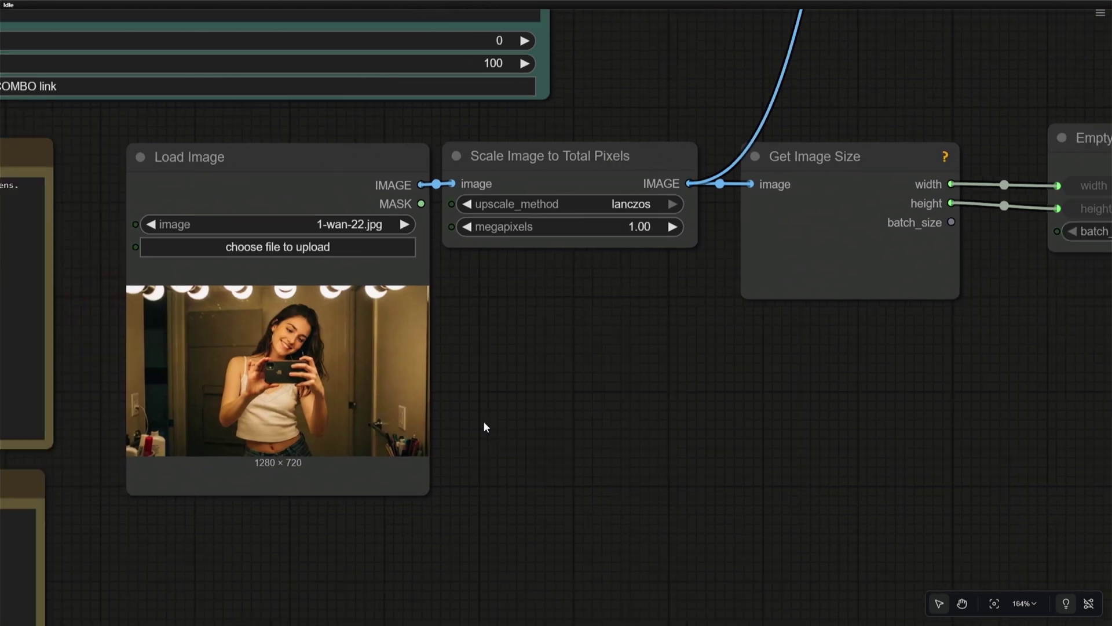
pyautogui.scroll(-10, 596, 541)
pyautogui.scroll(7, 854, 377)
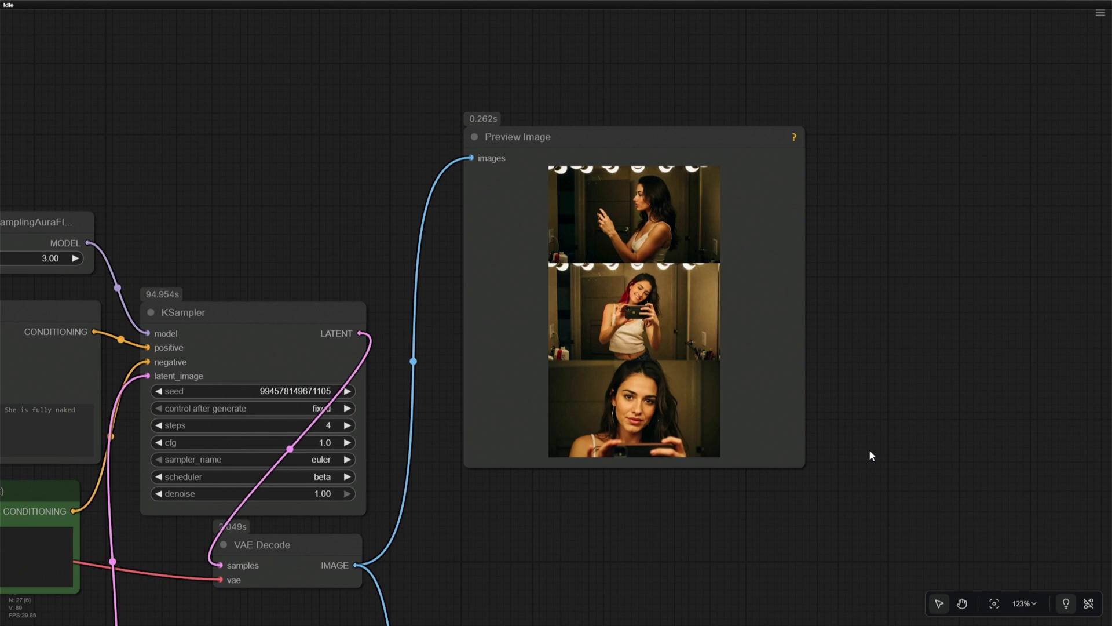
pyautogui.scroll(-5, 869, 454)
pyautogui.moveTo(791, 504); pyautogui.dragTo(978, 355)
pyautogui.moveTo(328, 382); pyautogui.dragTo(781, 409)
pyautogui.scroll(4, 287, 304)
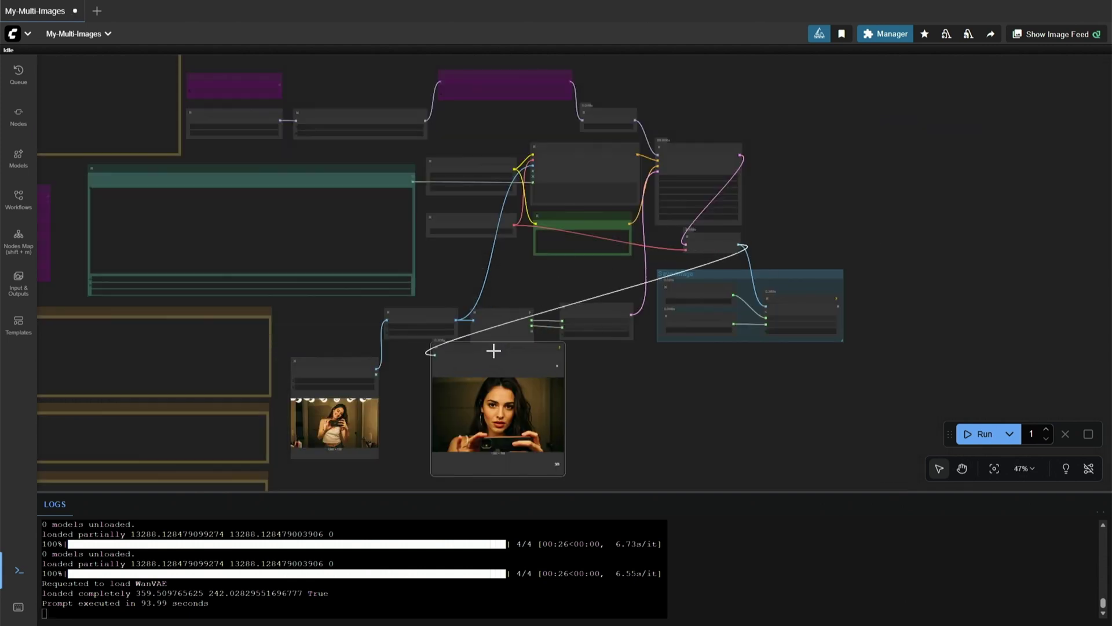
# Place the Preview Image node beside the Load Image node, below Scale Image to Total Pixels, with the third generated picture enlarged.
pyautogui.moveTo(494, 350); pyautogui.dragTo(458, 365)
pyautogui.scroll(6, 578, 446)
pyautogui.moveTo(578, 447); pyautogui.dragTo(626, 423)
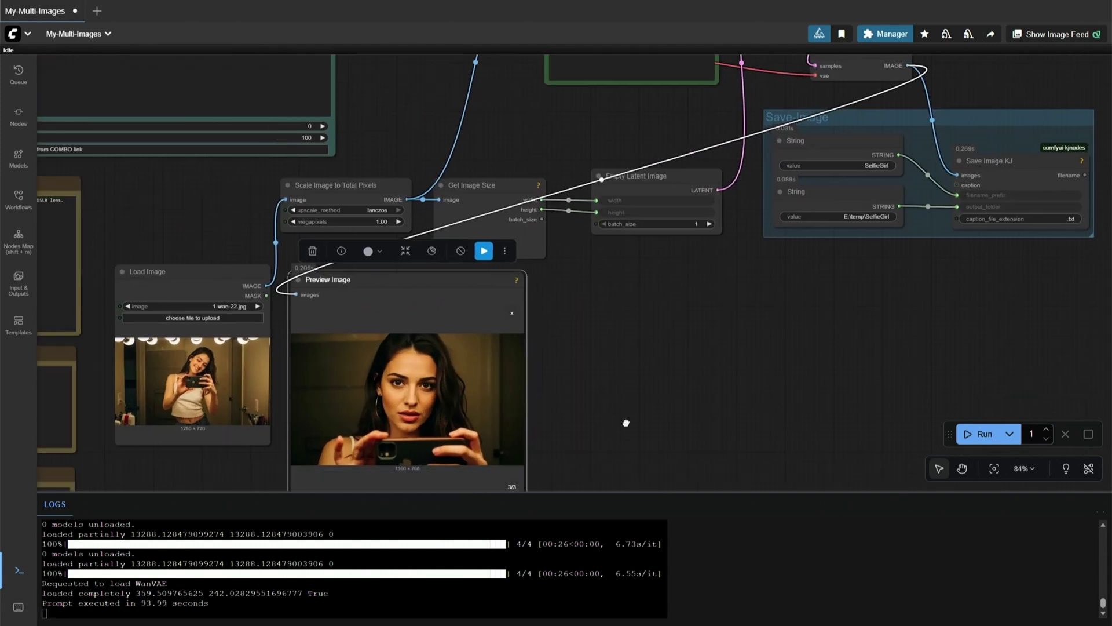
# Page through the three generated pictures in the Preview Image node and compare them with the source photo.
pyautogui.scroll(7, 772, 338)
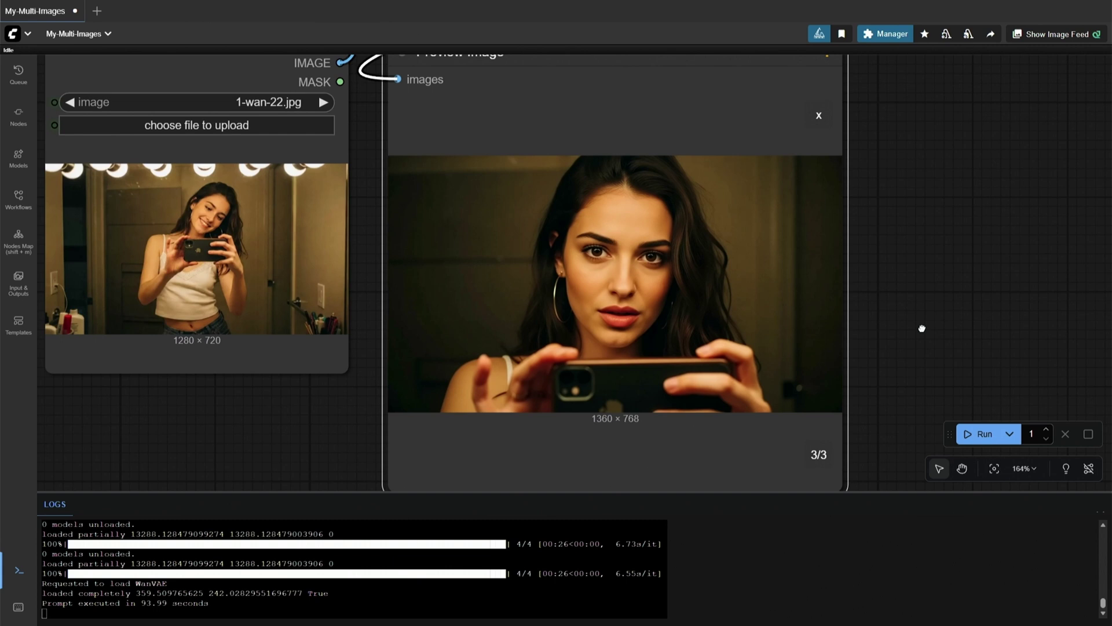
pyautogui.moveTo(922, 327); pyautogui.dragTo(923, 329)
pyautogui.press('Left')
pyautogui.press('Left')
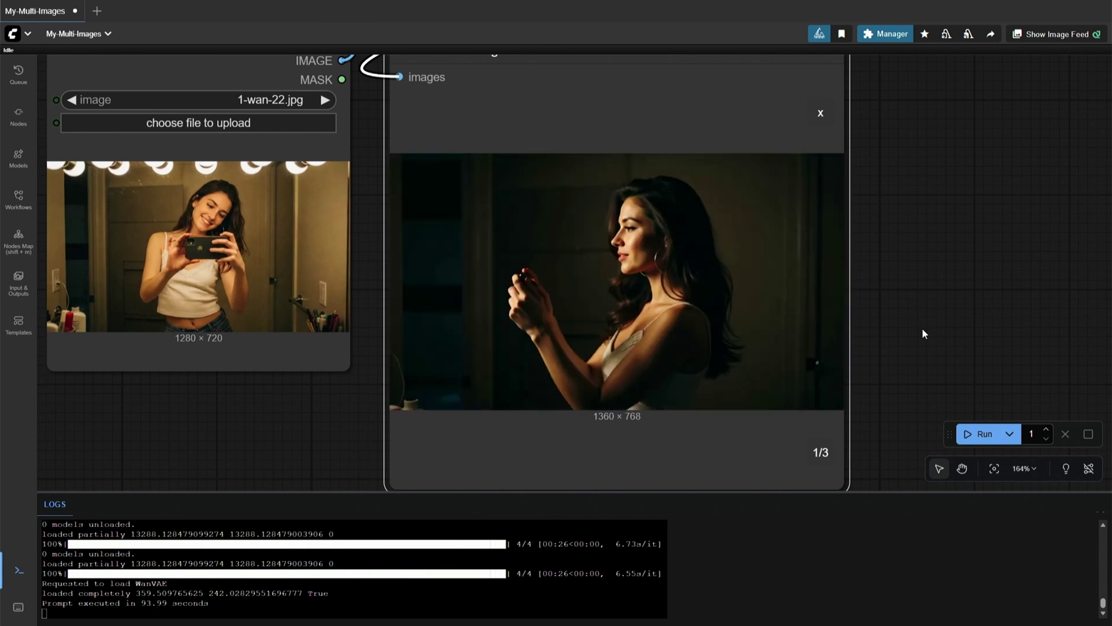
pyautogui.press('Right')
pyautogui.press('Right')
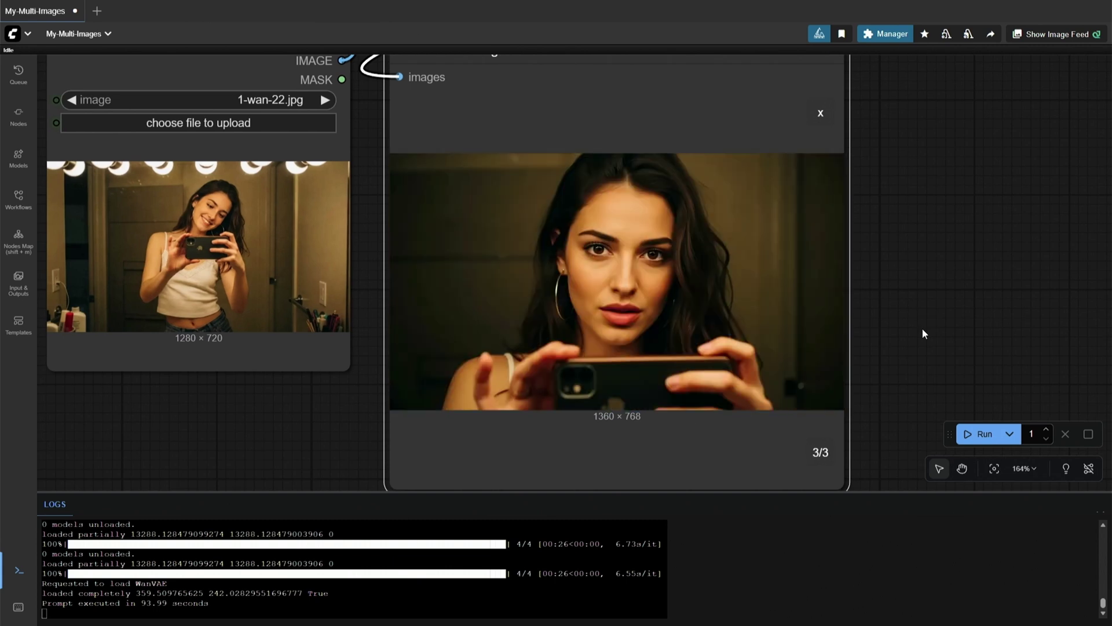
pyautogui.press('Right')
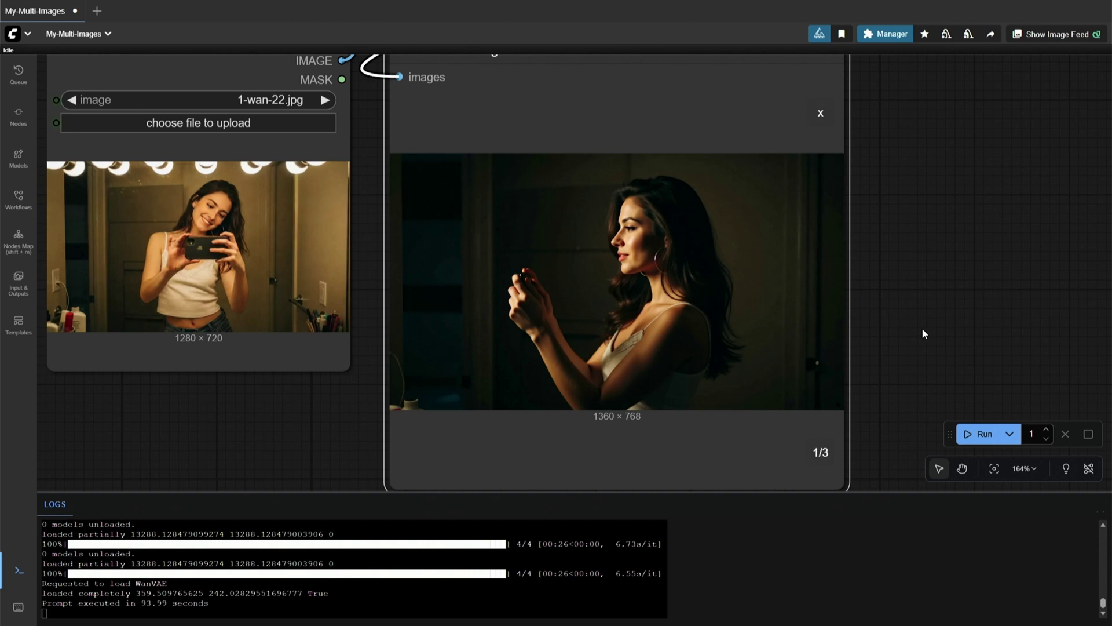
# Inspect the PromptLine node and read its three camera-movement prompts line by line.
pyautogui.scroll(-8, 924, 320)
pyautogui.moveTo(584, 160); pyautogui.dragTo(575, 466)
pyautogui.scroll(9, 139, 230)
pyautogui.moveTo(161, 206); pyautogui.dragTo(64, 195)
pyautogui.scroll(-3, 64, 195)
pyautogui.moveTo(1043, 238); pyautogui.dragTo(822, 336)
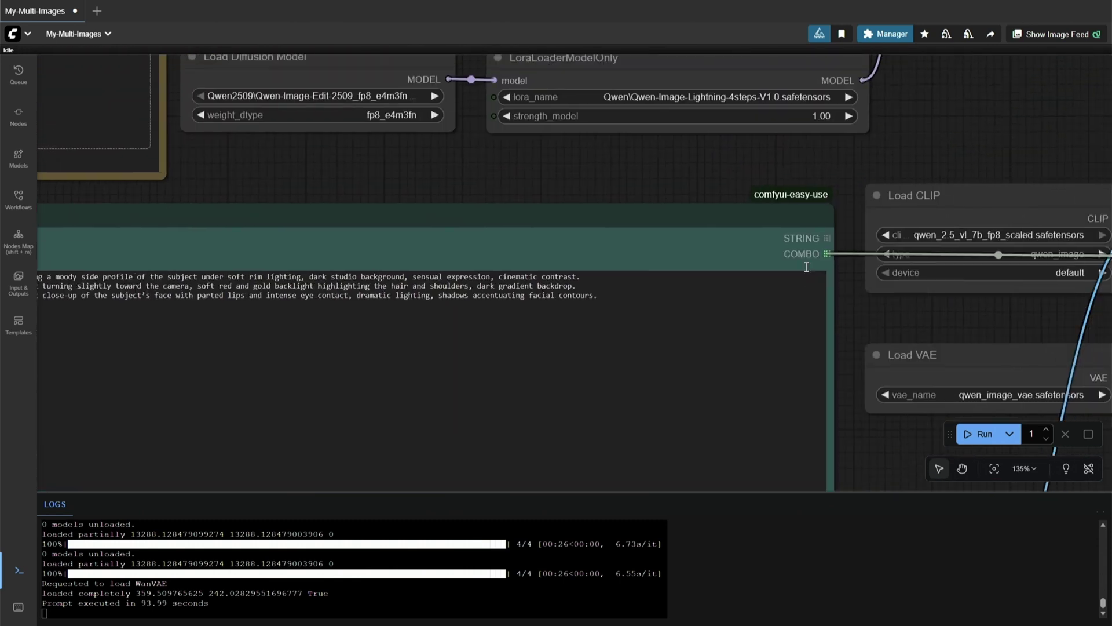
pyautogui.scroll(-5, 767, 196)
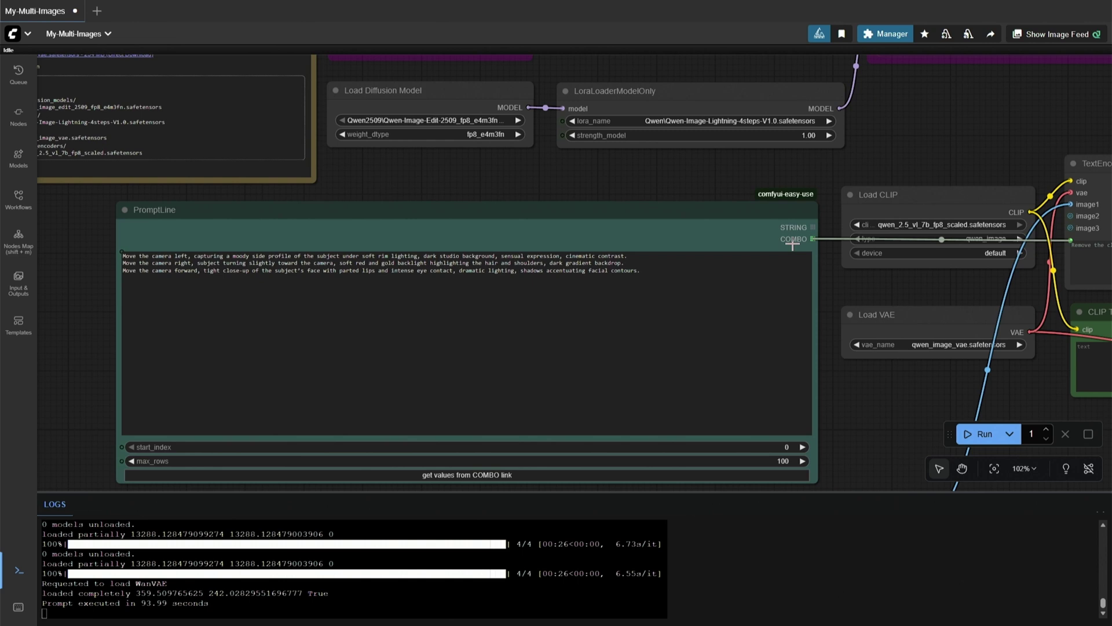
pyautogui.scroll(4, 633, 291)
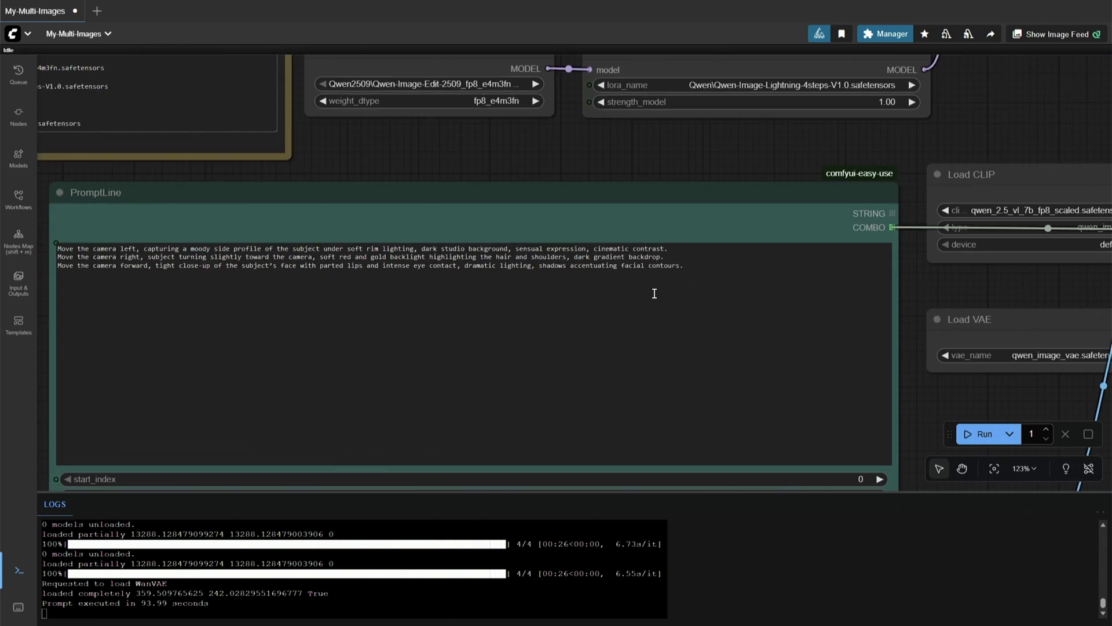
pyautogui.click(677, 249)
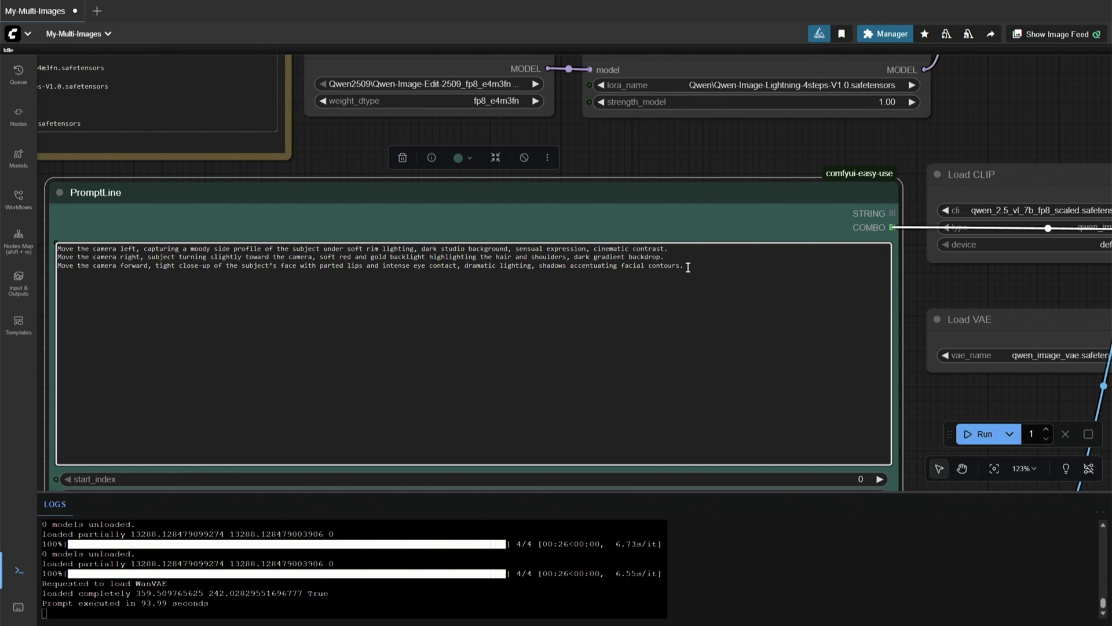
# Look over the prompt notes below the PromptLine node, from Photo-From-Different-Angle to Luxury Studio.
pyautogui.scroll(-6, 689, 267)
pyautogui.moveTo(822, 346); pyautogui.dragTo(824, 2)
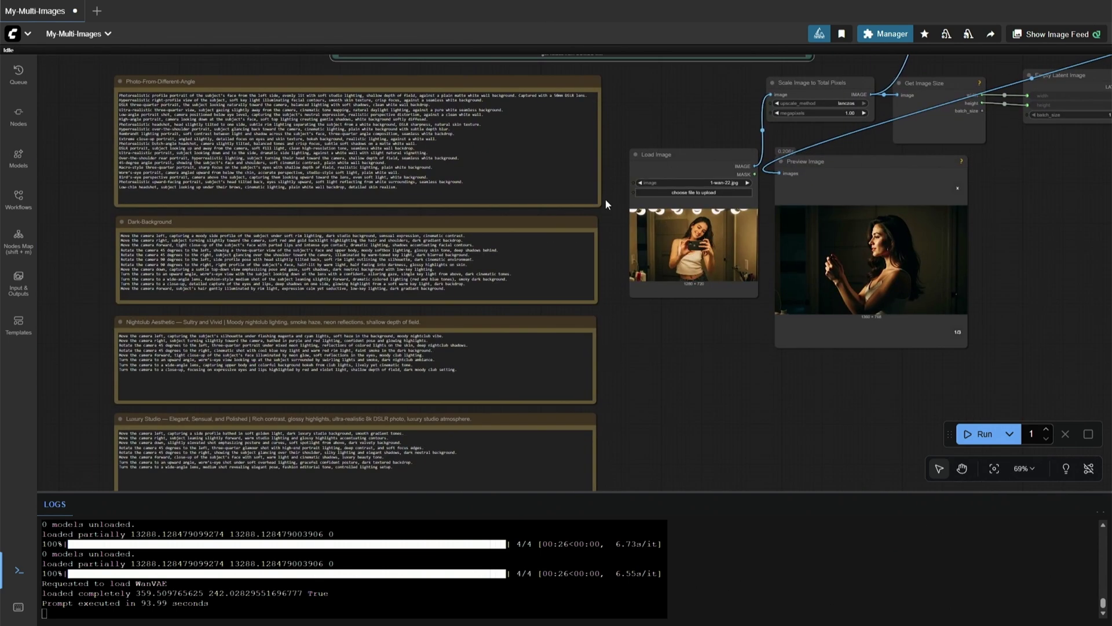
pyautogui.scroll(3, 607, 199)
pyautogui.moveTo(608, 196); pyautogui.dragTo(850, 284)
pyautogui.scroll(-5, 851, 282)
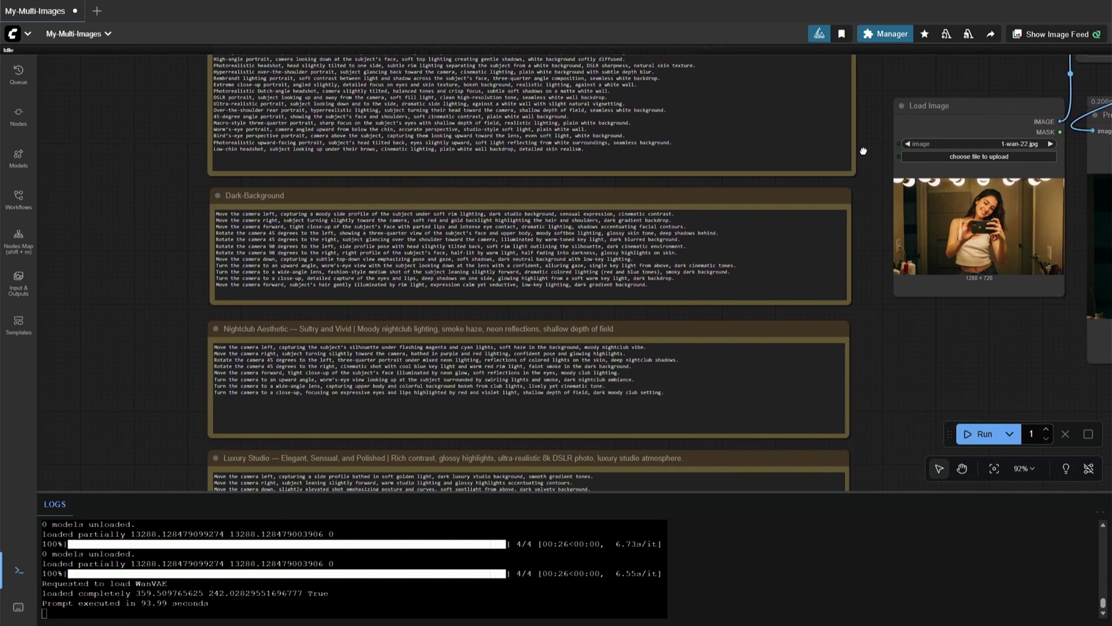
pyautogui.scroll(-1, 902, 342)
pyautogui.moveTo(890, 229); pyautogui.dragTo(892, 560)
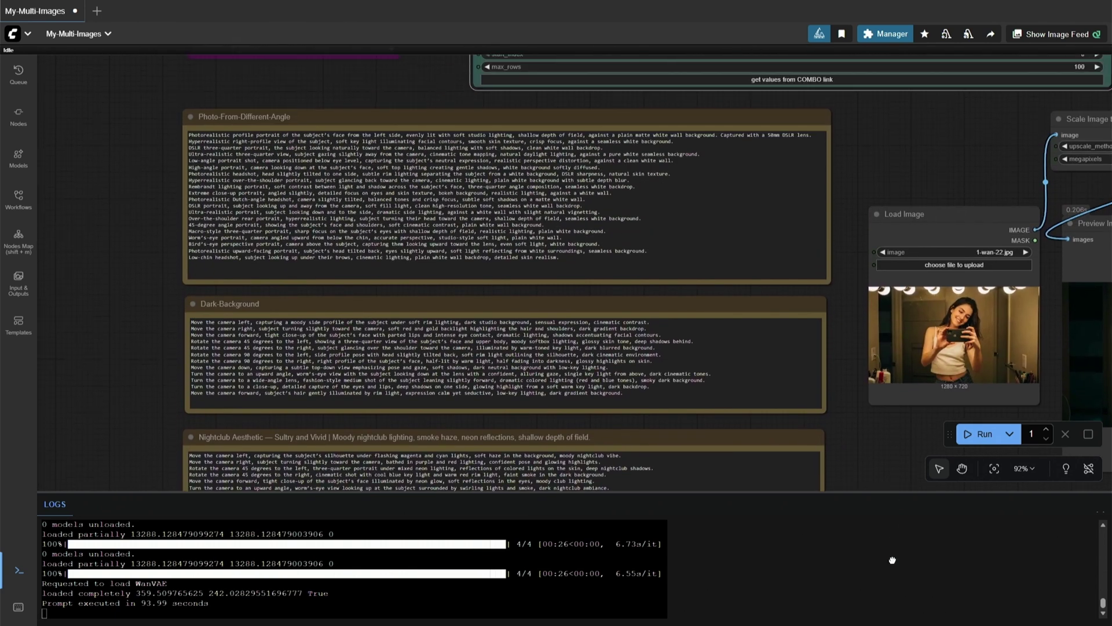
pyautogui.scroll(2, 430, 366)
pyautogui.scroll(1, 132, 139)
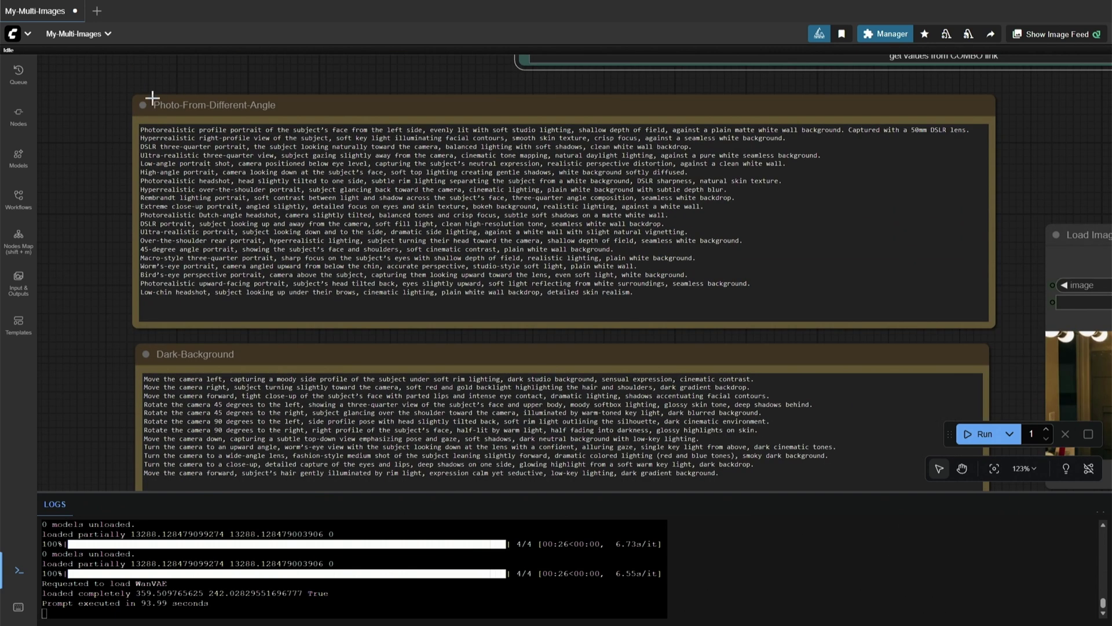
# Replace the PromptLine text with the last seven prompts of the Photo-From-Different-Angle note, starting at "Over-the-shoulder rear portrait", and run the workflow.
pyautogui.click(220, 152)
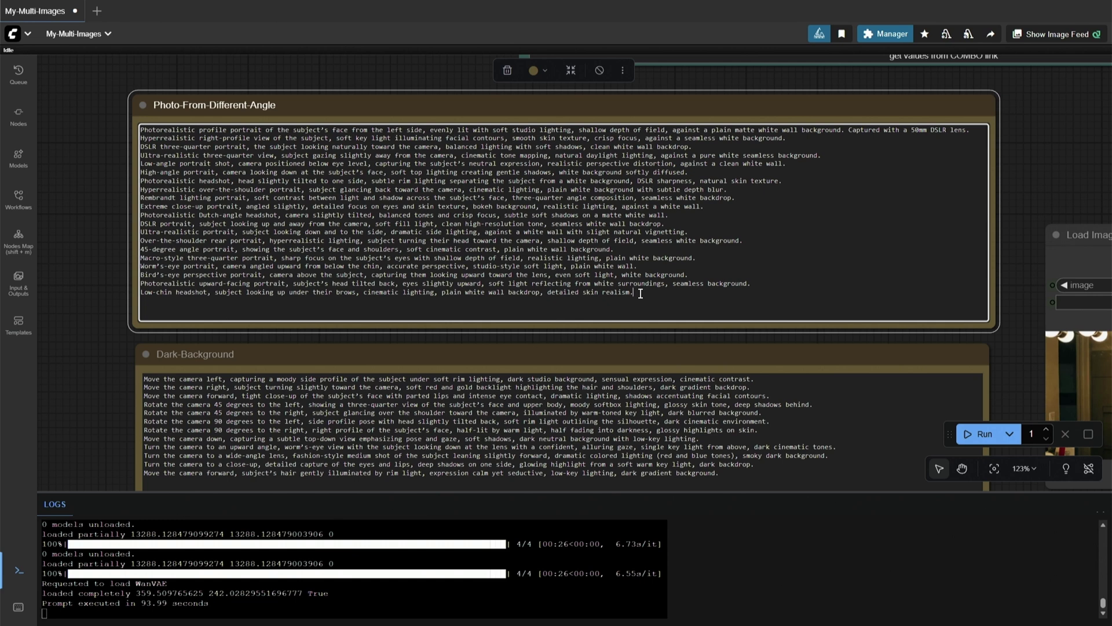
pyautogui.moveTo(637, 293); pyautogui.dragTo(140, 238)
pyautogui.hotkey('ctrl', 'c')
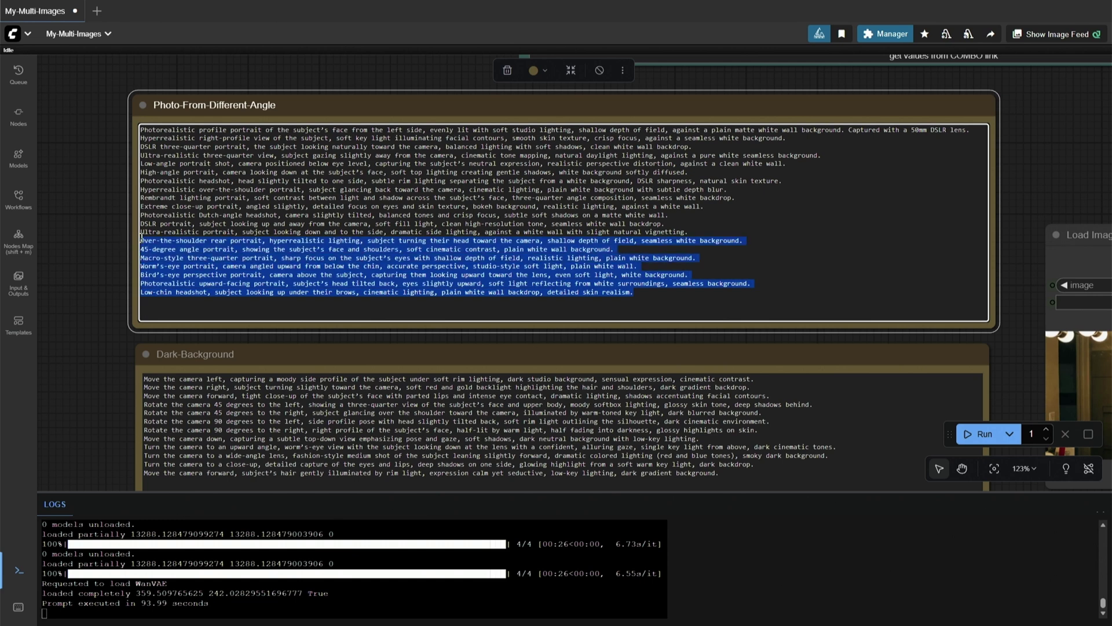
pyautogui.scroll(-5, 157, 262)
pyautogui.moveTo(497, 65); pyautogui.dragTo(348, 234)
pyautogui.scroll(4, 347, 234)
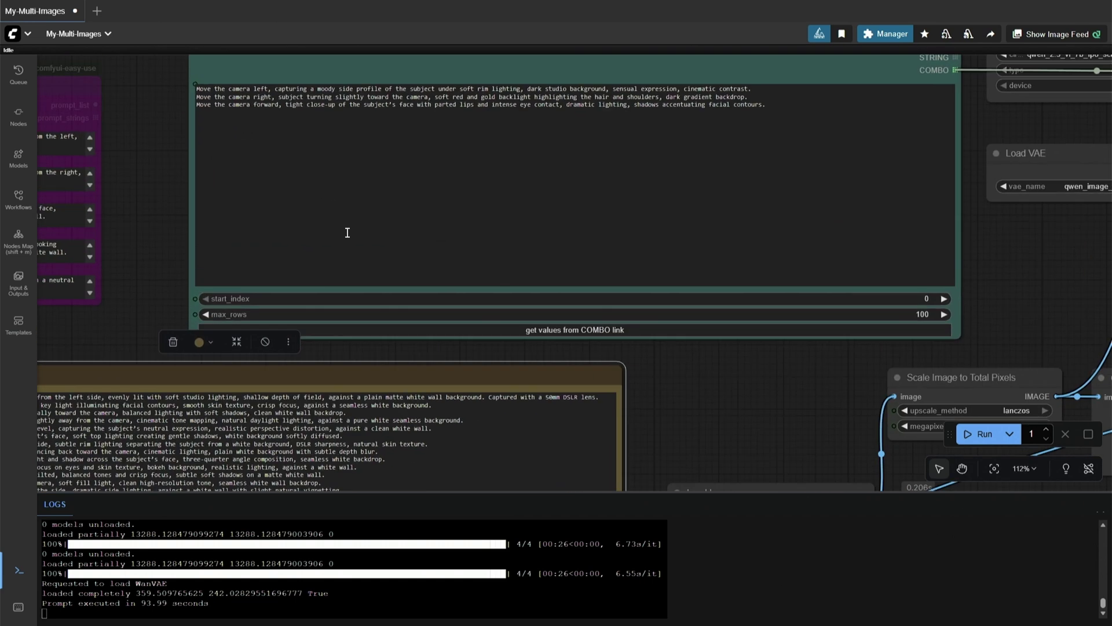
pyautogui.click(371, 200)
pyautogui.hotkey('ctrl', 'a')
pyautogui.hotkey('ctrl', 'v')
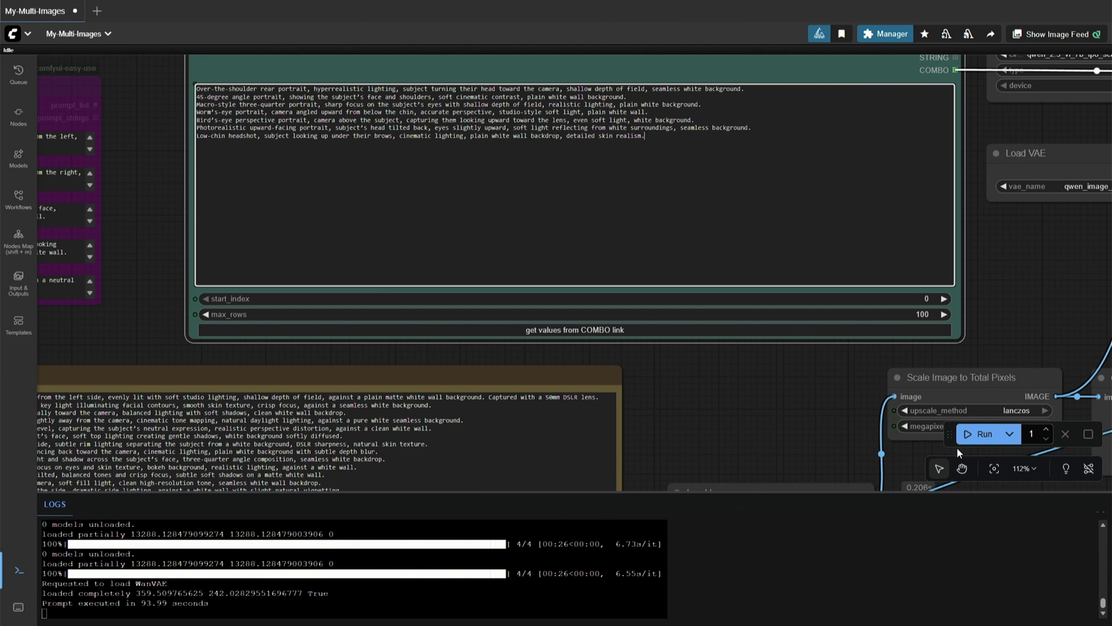
pyautogui.click(985, 435)
# Review each prompt note in turn: Photo-From-Different-Angle, Dark-Background, Nightclub Aesthetic, Luxury Studio and Neon Cinematic Lighting.
pyautogui.scroll(-5, 659, 347)
pyautogui.moveTo(660, 347); pyautogui.dragTo(603, 183)
pyautogui.scroll(4, 609, 307)
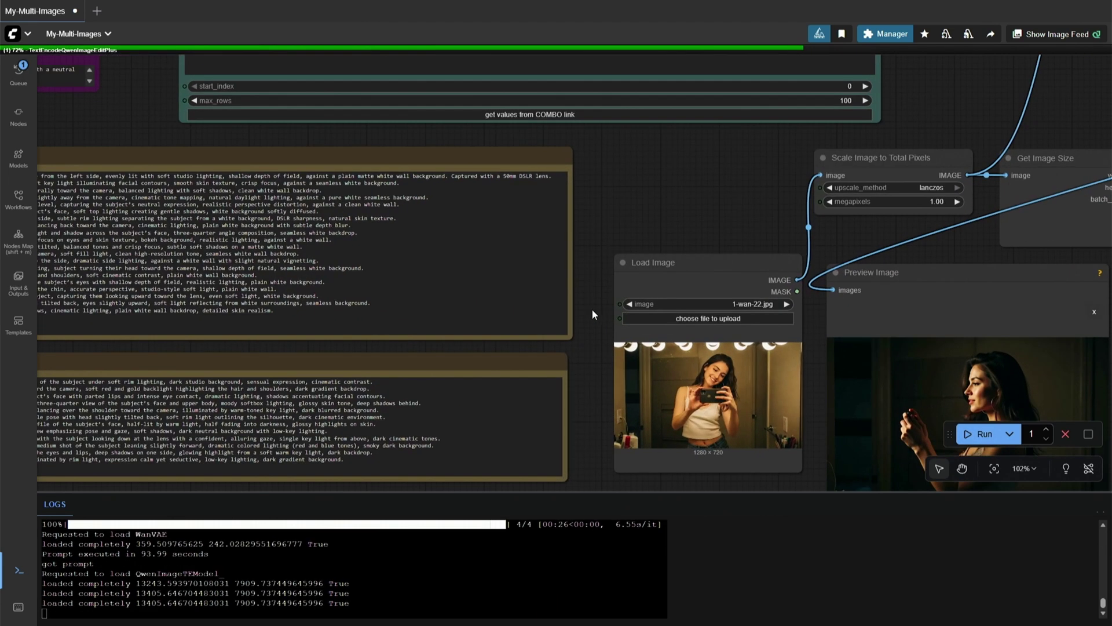
pyautogui.moveTo(592, 310); pyautogui.dragTo(856, 279)
pyautogui.click(256, 130)
pyautogui.scroll(1, 84, 147)
pyautogui.moveTo(88, 292); pyautogui.dragTo(88, 151)
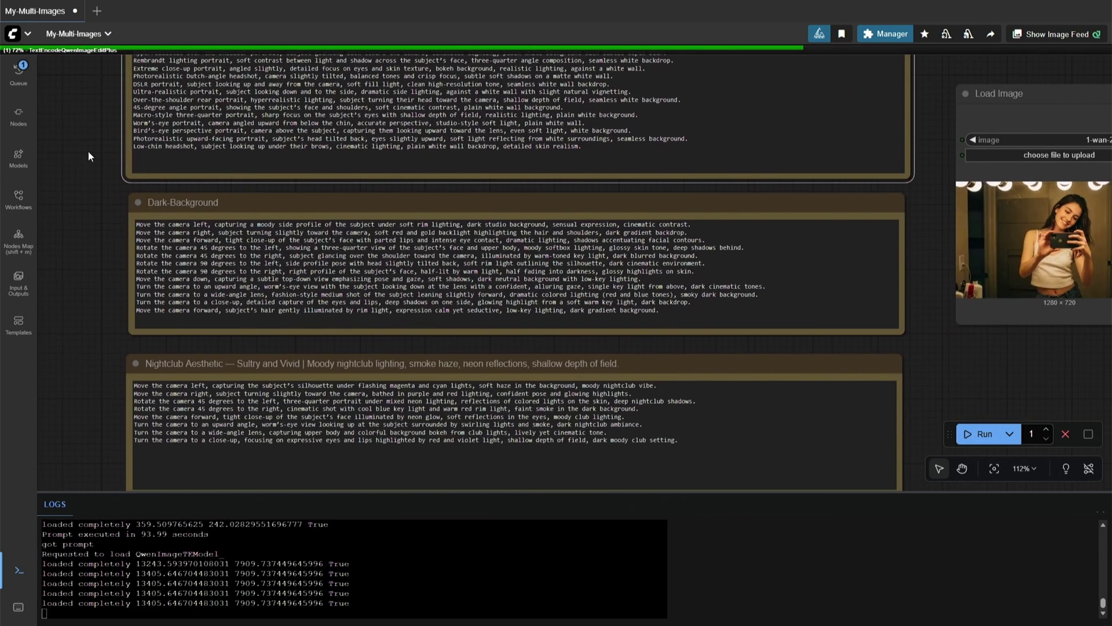
pyautogui.click(180, 208)
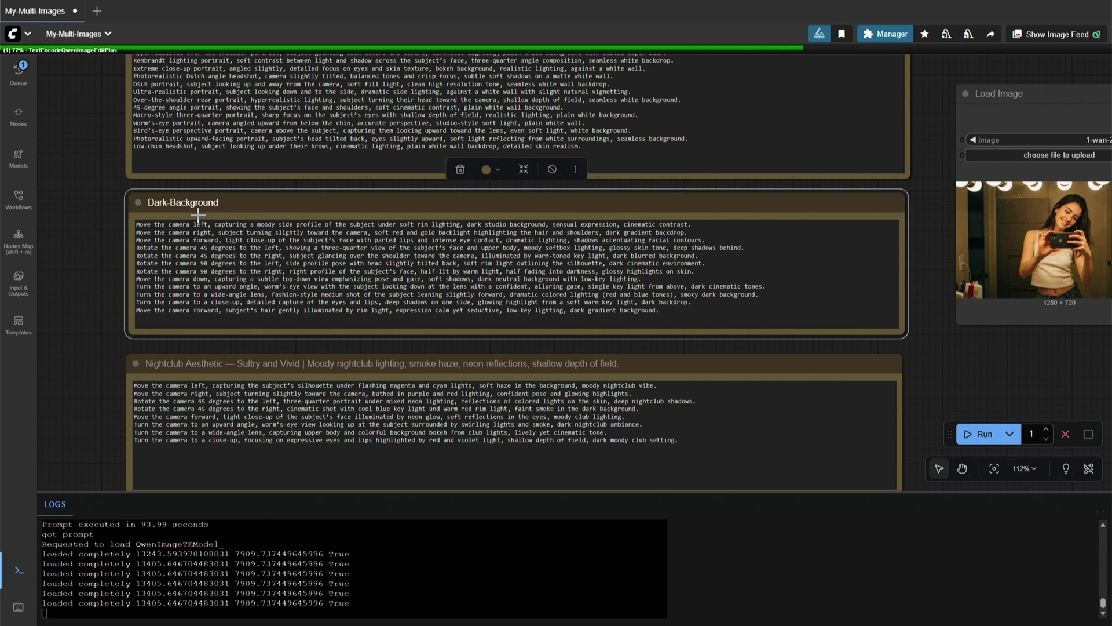
pyautogui.moveTo(80, 330); pyautogui.dragTo(52, 128)
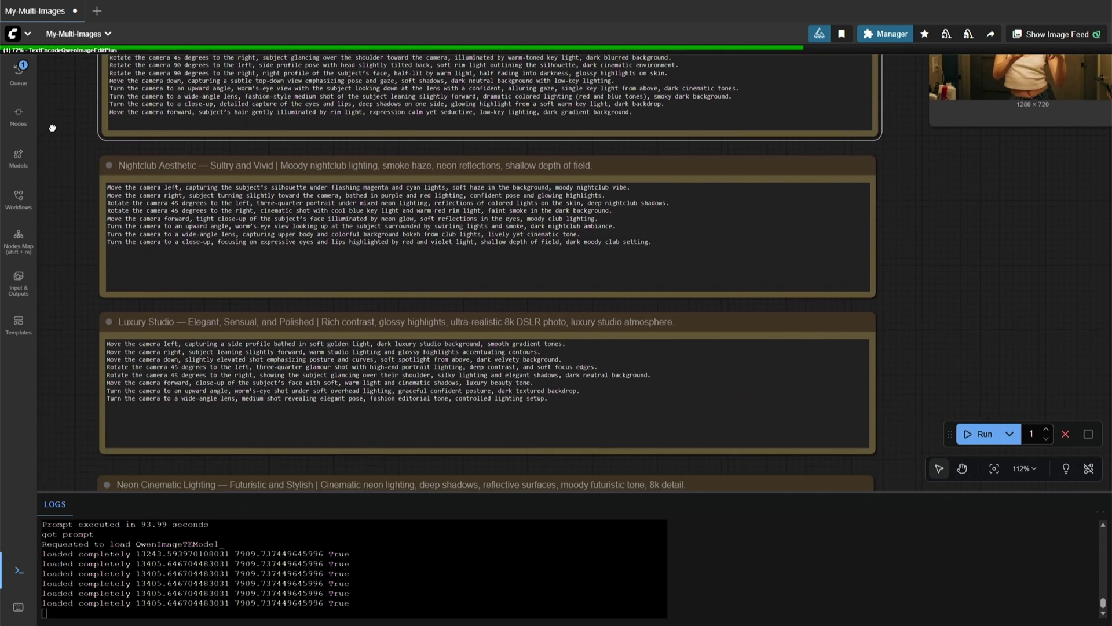
pyautogui.click(142, 168)
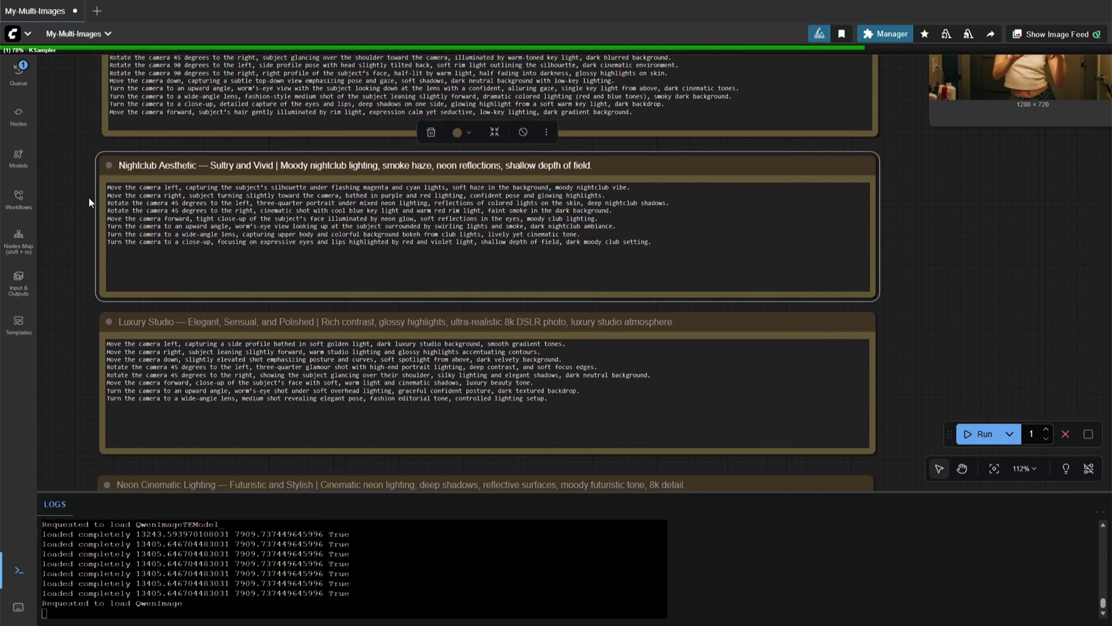
pyautogui.scroll(-3, 84, 214)
pyautogui.scroll(-3, 77, 233)
pyautogui.click(185, 165)
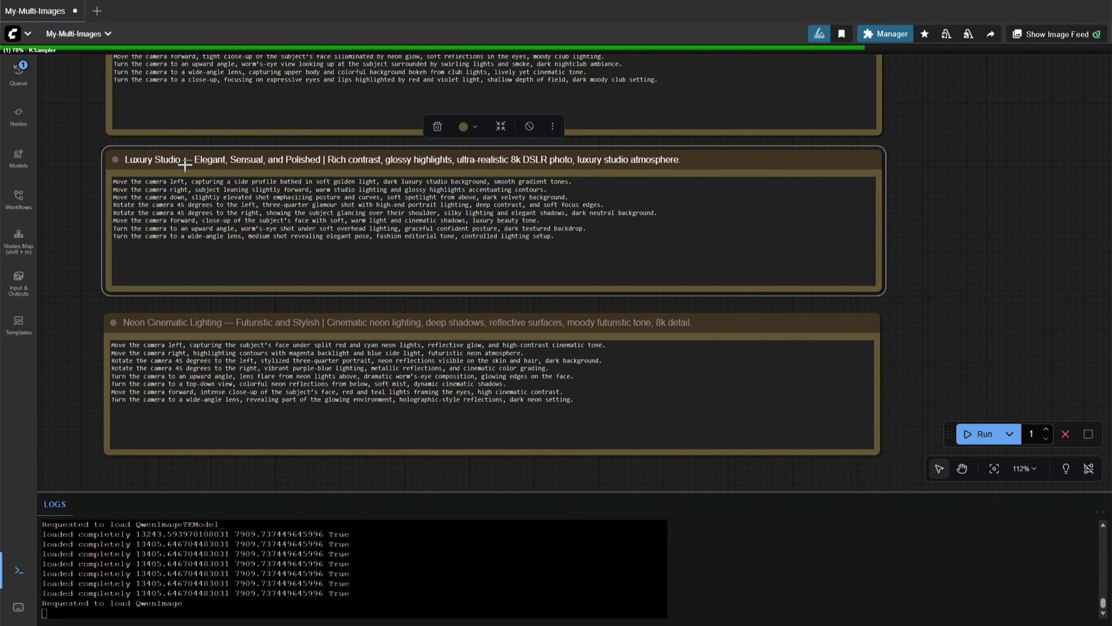
pyautogui.click(173, 323)
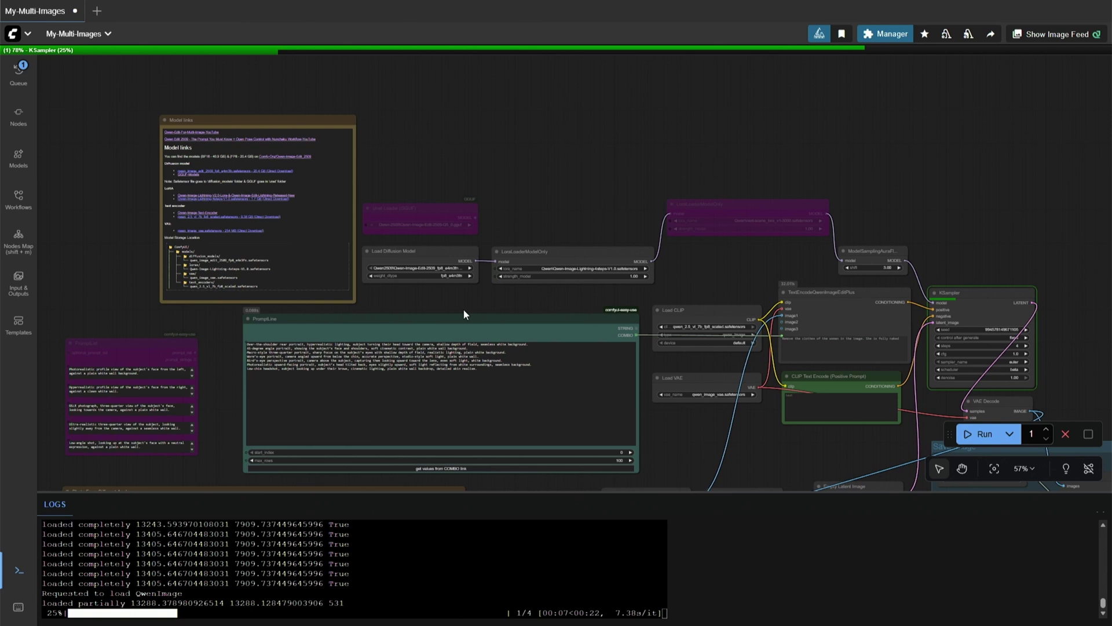
# Inspect the Load Diffusion Model node, the alternative Unet Loader (GGUF) node and the LoraLoaderModelOnly input they can feed.
pyautogui.scroll(4, 362, 272)
pyautogui.moveTo(363, 272); pyautogui.dragTo(417, 343)
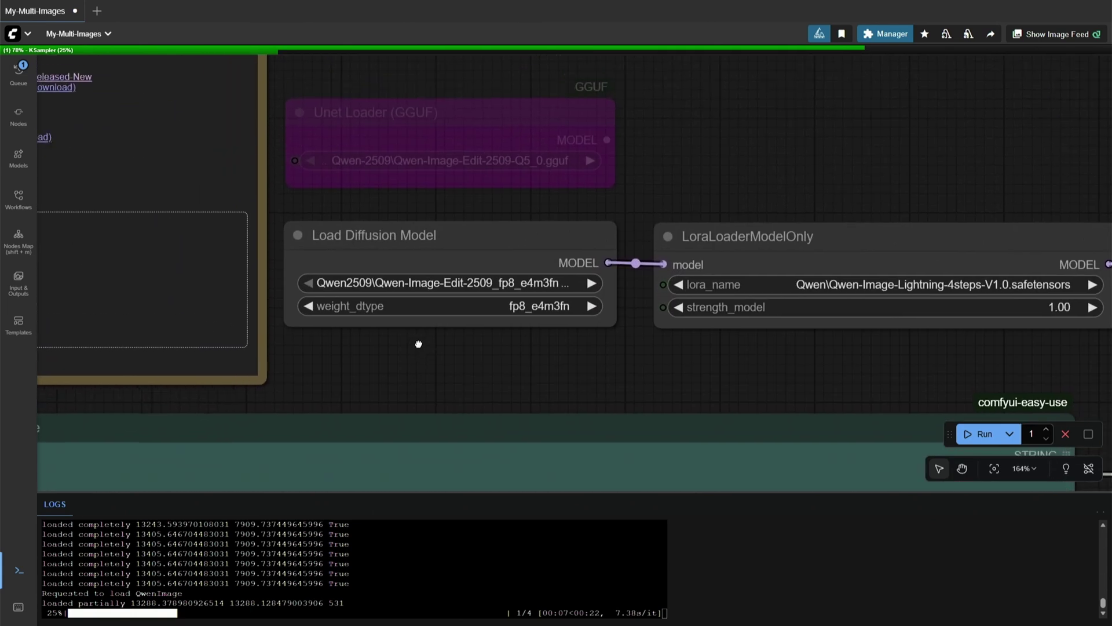
pyautogui.click(385, 234)
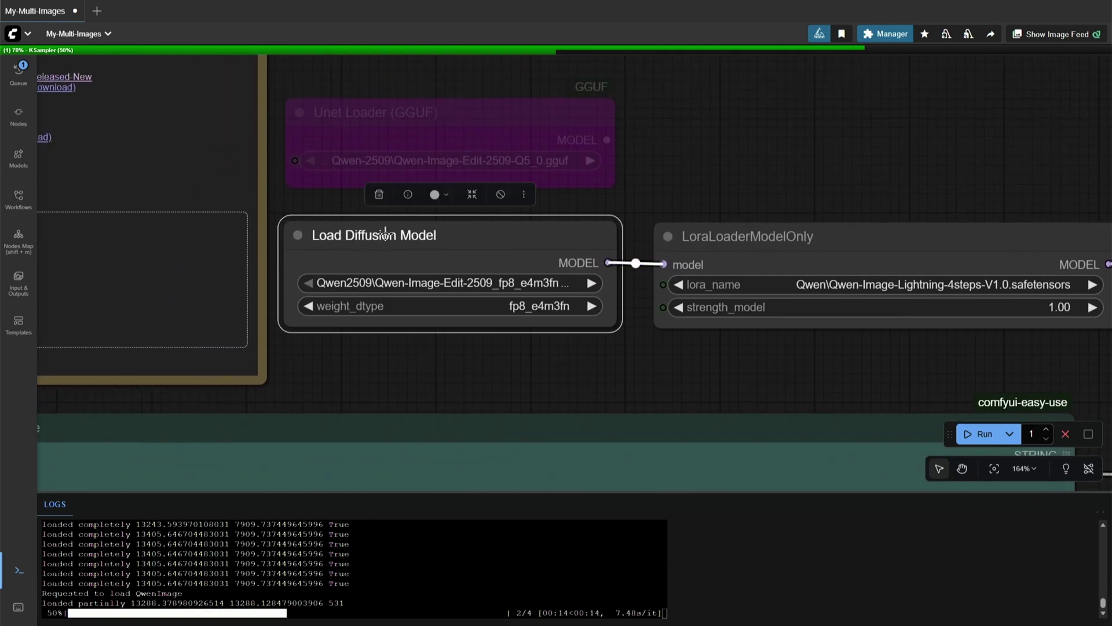
pyautogui.click(464, 103)
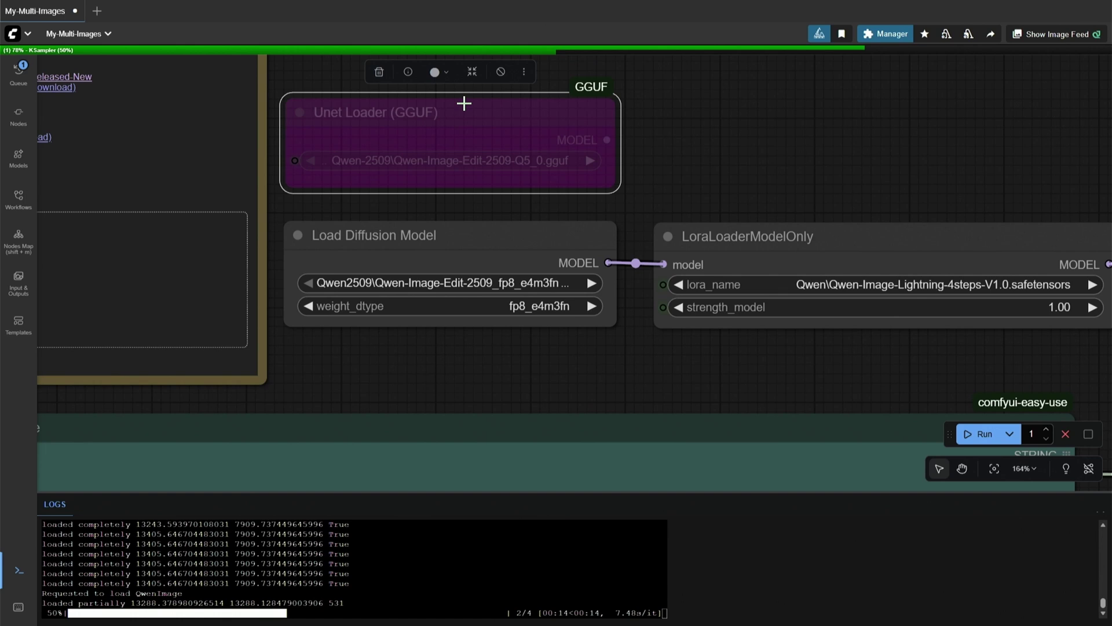
pyautogui.moveTo(607, 139); pyautogui.dragTo(663, 264)
# Examine the Model links note for the diffusion, GGUF and LoRA downloads and their storage folders.
pyautogui.scroll(-2, 362, 68)
pyautogui.moveTo(362, 68); pyautogui.dragTo(694, 283)
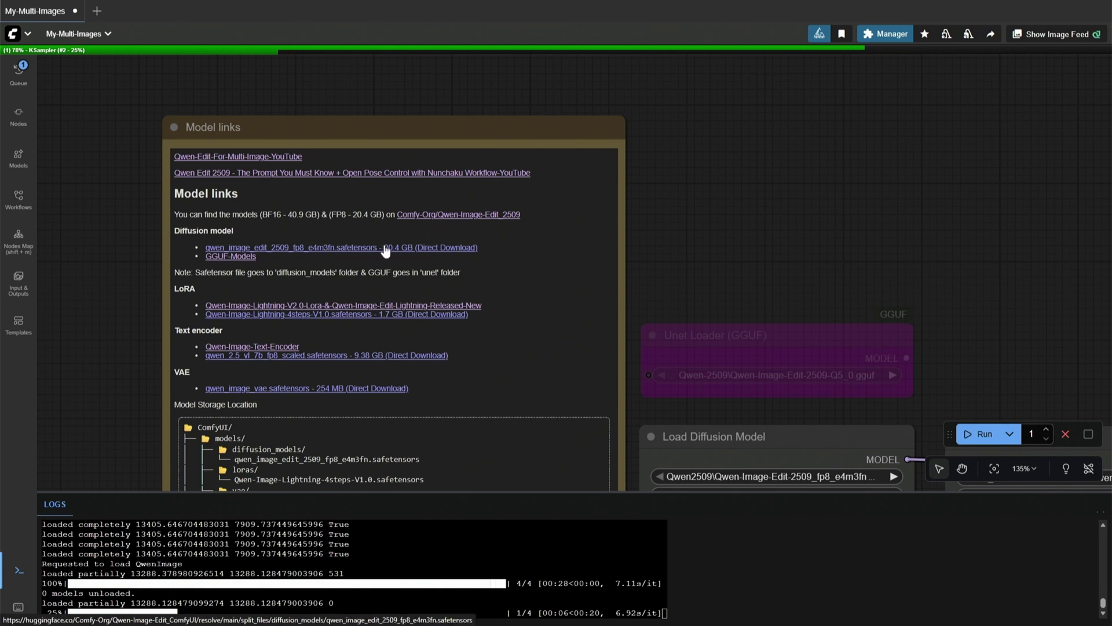
pyautogui.scroll(-2, 387, 250)
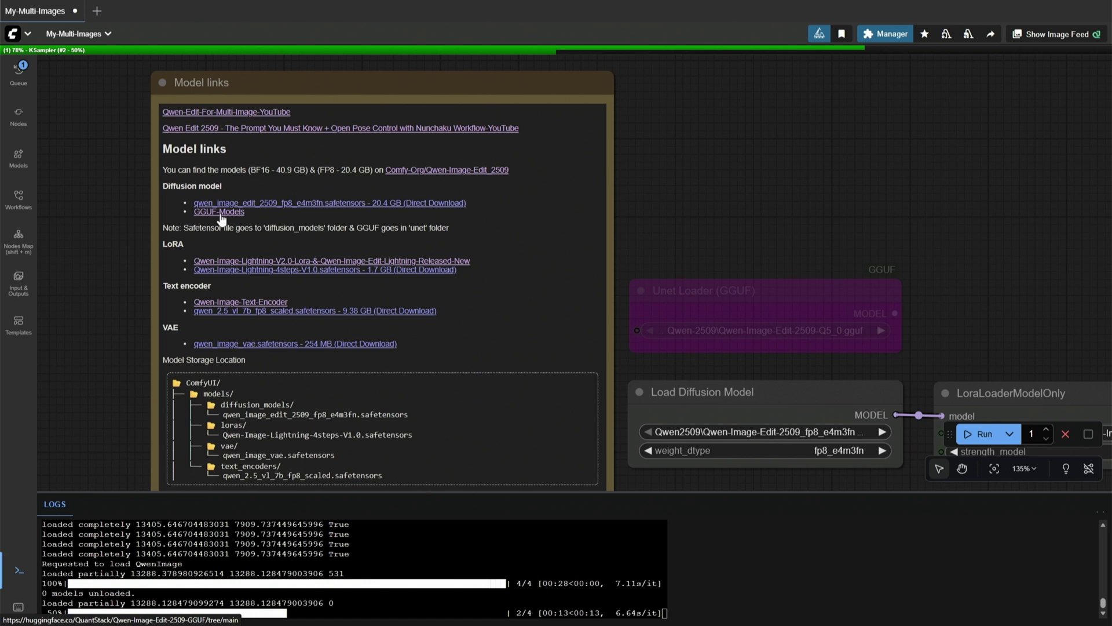
pyautogui.click(764, 285)
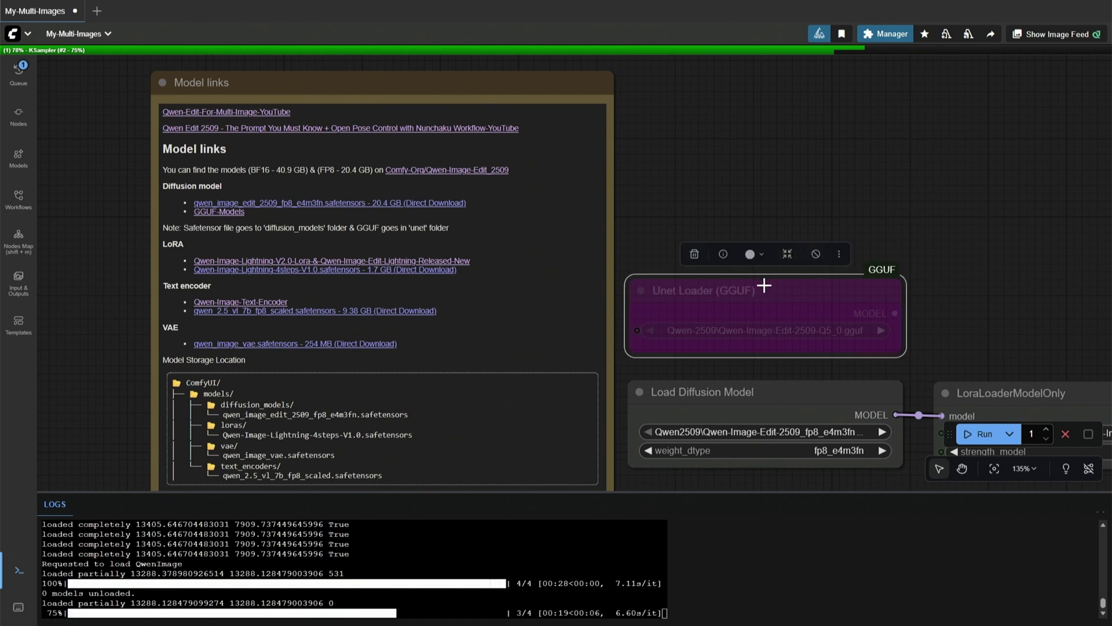
pyautogui.scroll(-1, 154, 249)
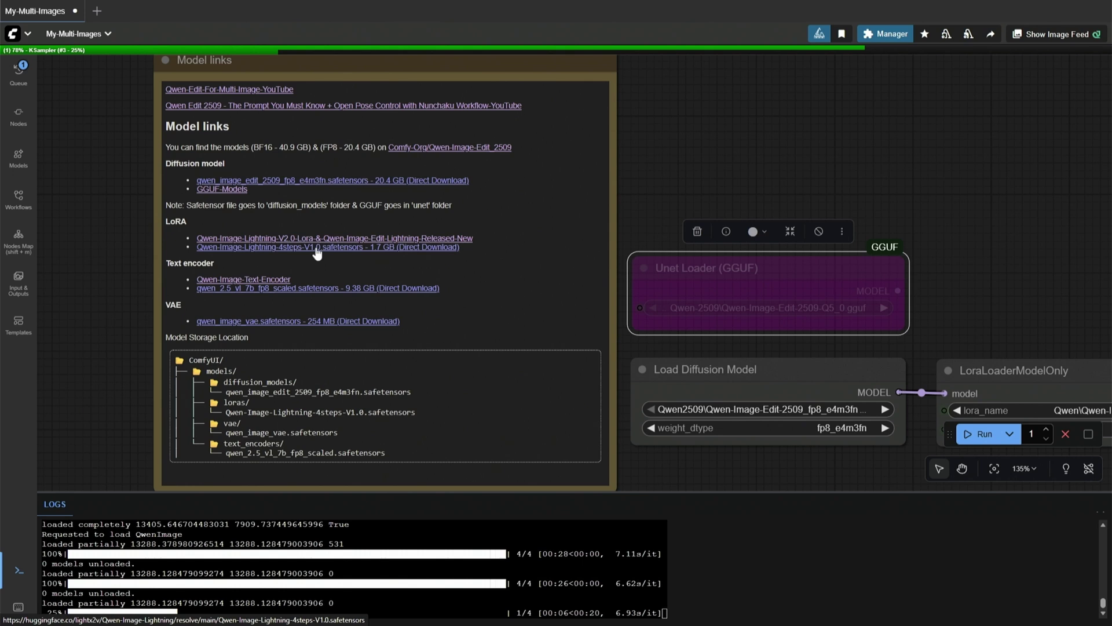
# Enable the bypassed LoraLoaderModelOnly node holding next-scene_lora_v1-3000.safetensors and bypass it again.
pyautogui.moveTo(943, 222); pyautogui.dragTo(461, 165)
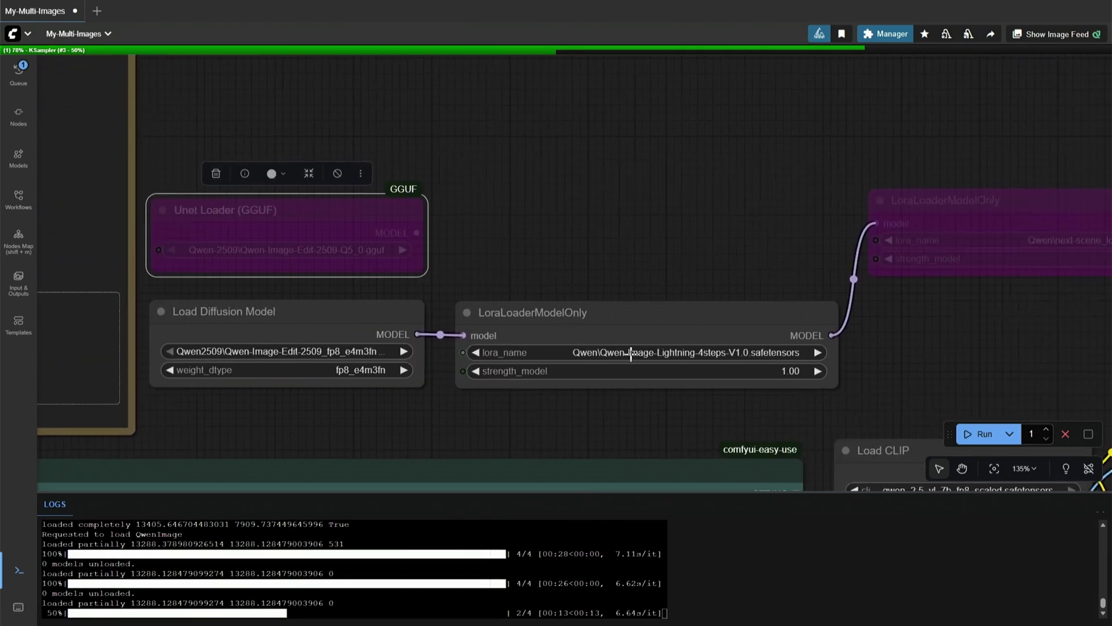
pyautogui.moveTo(704, 230); pyautogui.dragTo(195, 218)
pyautogui.click(510, 194)
pyautogui.click(600, 152)
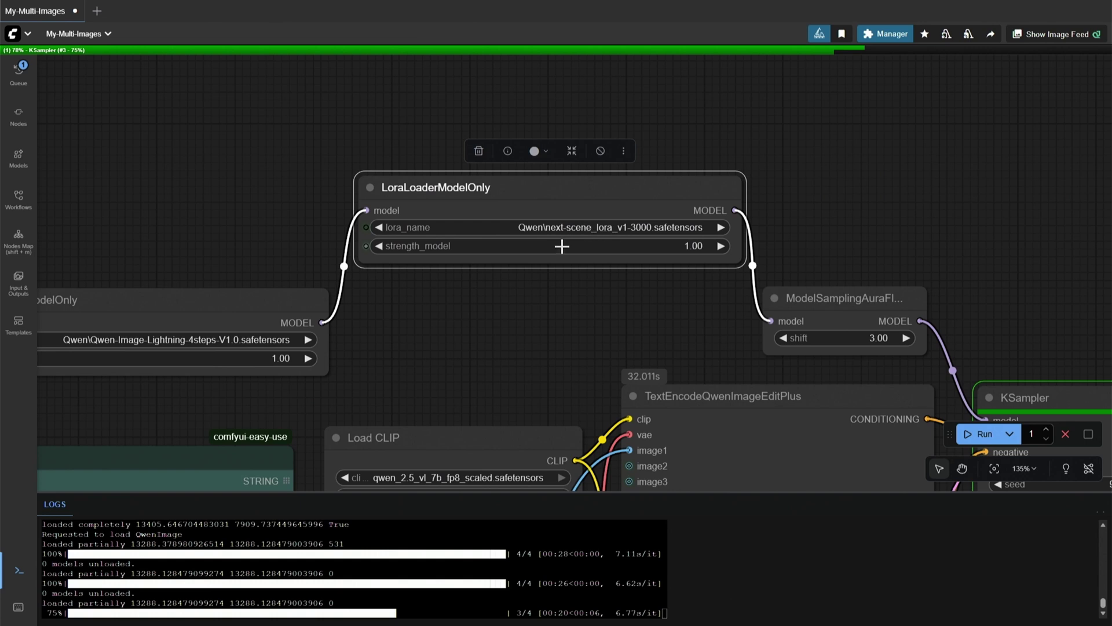
pyautogui.click(601, 153)
# Check the Model links note again alongside the diffusion model and LoRA loader nodes.
pyautogui.scroll(-4, 484, 302)
pyautogui.moveTo(486, 323); pyautogui.dragTo(983, 326)
pyautogui.hscroll(-4, 529, 281)
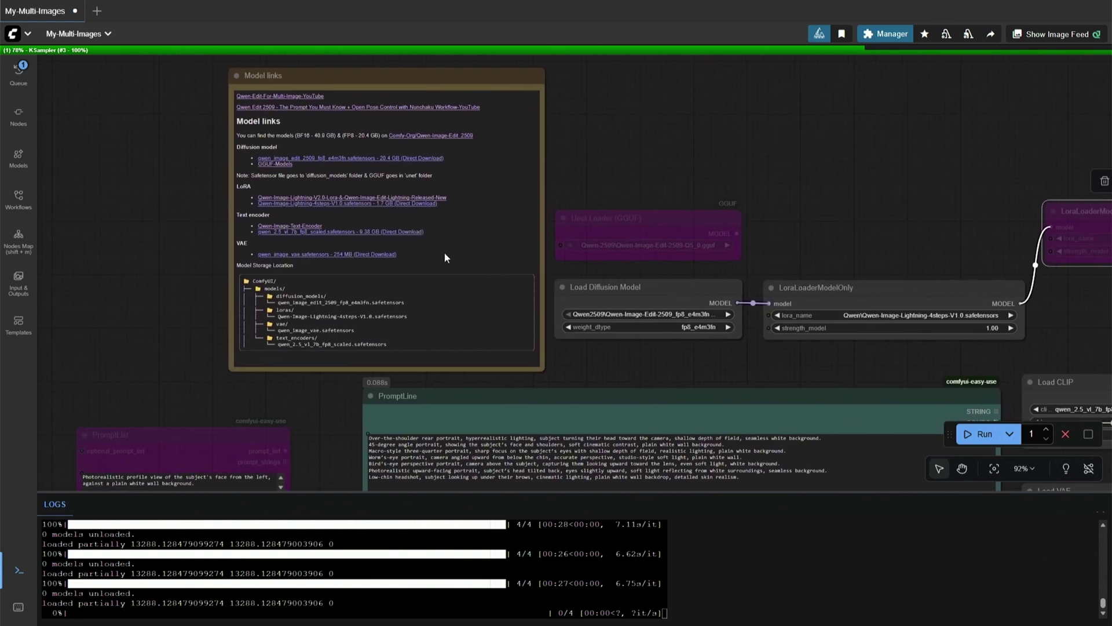
pyautogui.scroll(4, 542, 259)
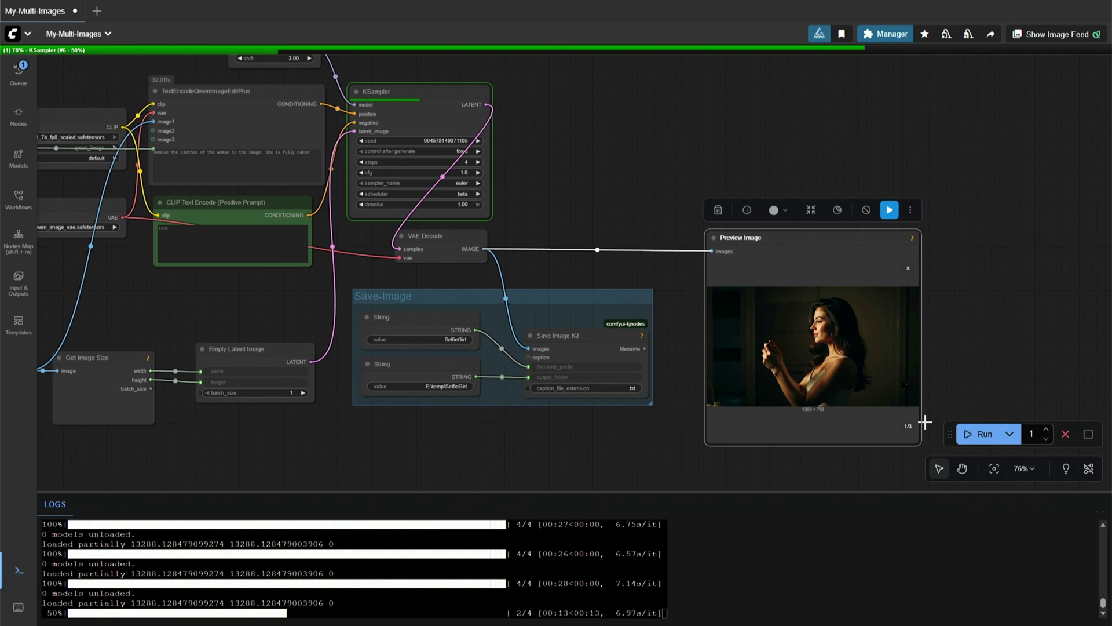
# Close the enlarged picture in the Preview Image node and view all generated images together.
pyautogui.scroll(1, 927, 268)
pyautogui.click(902, 259)
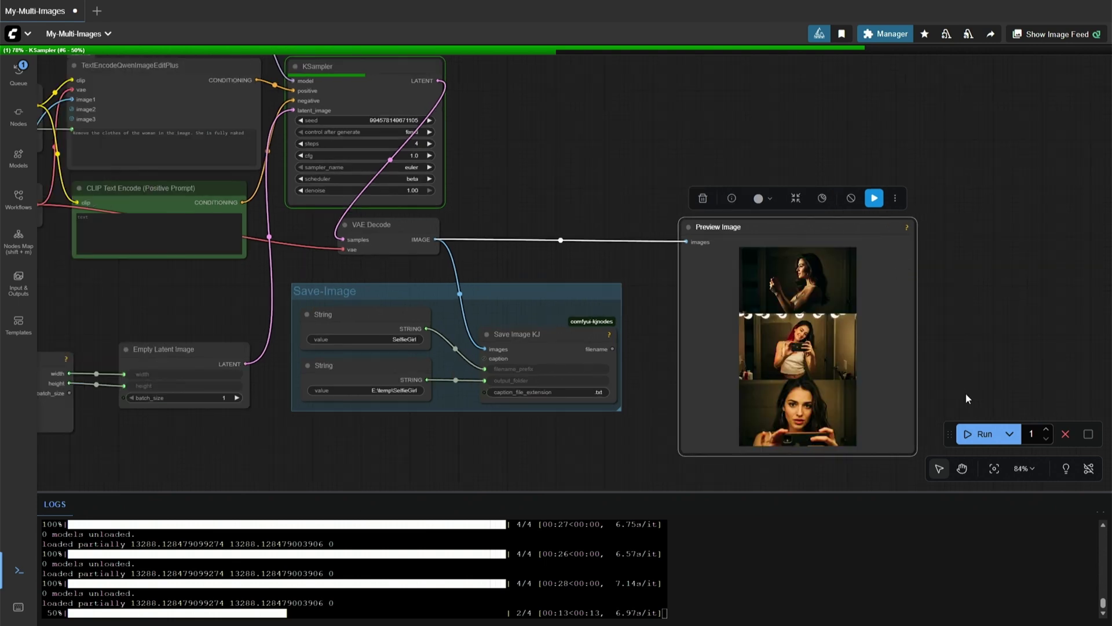
pyautogui.scroll(3, 965, 392)
pyautogui.moveTo(963, 392); pyautogui.dragTo(931, 311)
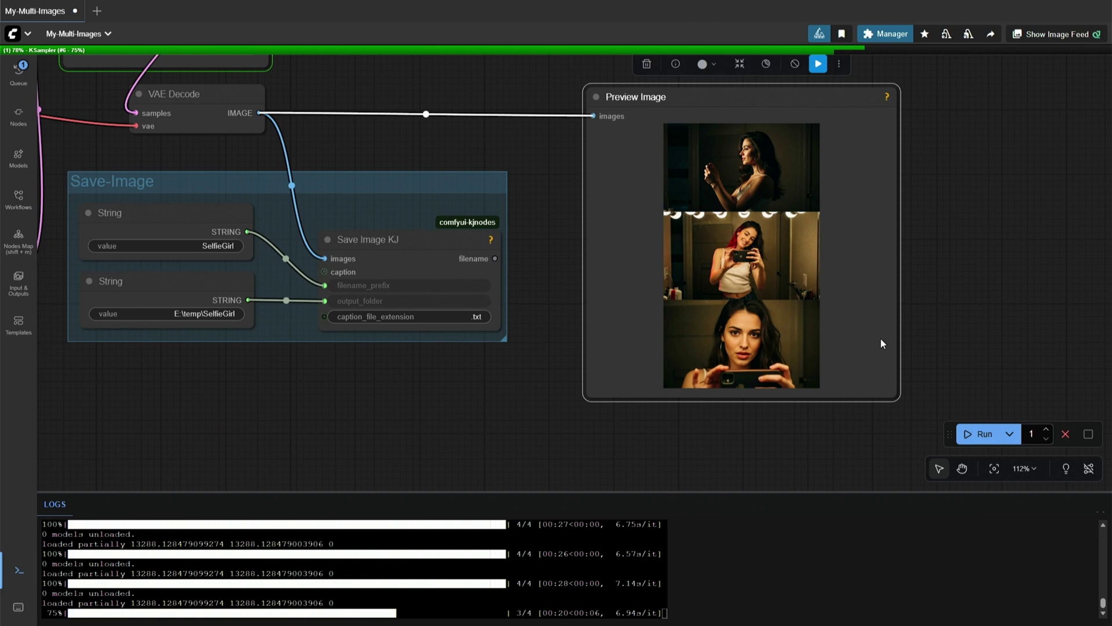
# Inspect the Save-Image group and the two String nodes supplying the filename prefix and output folder to Save Image KJ.
pyautogui.moveTo(308, 379); pyautogui.dragTo(358, 399)
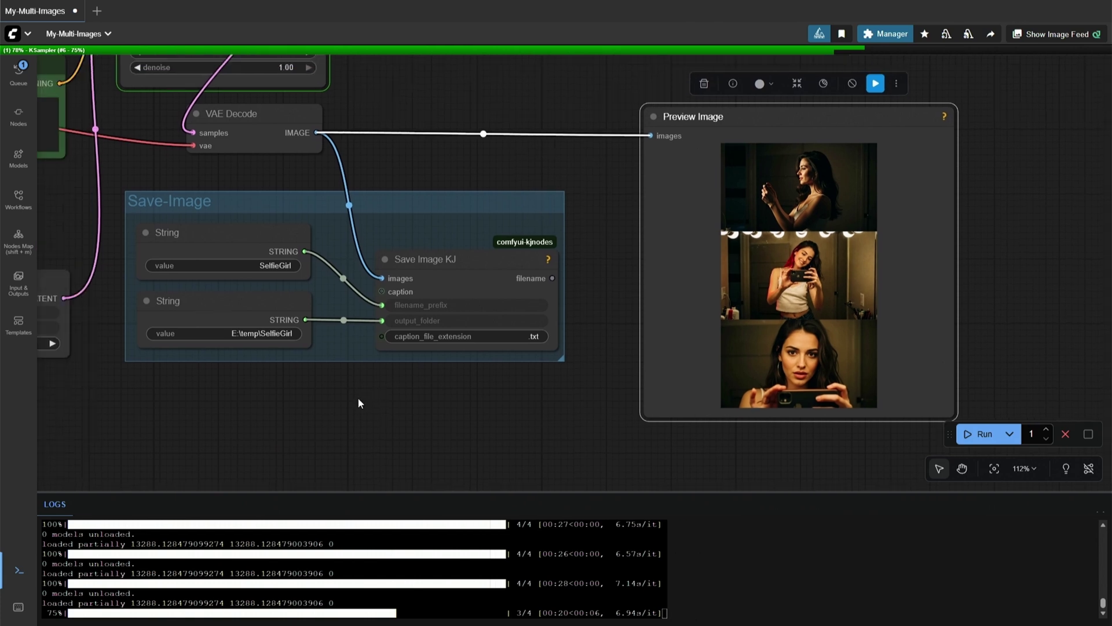
pyautogui.click(191, 205)
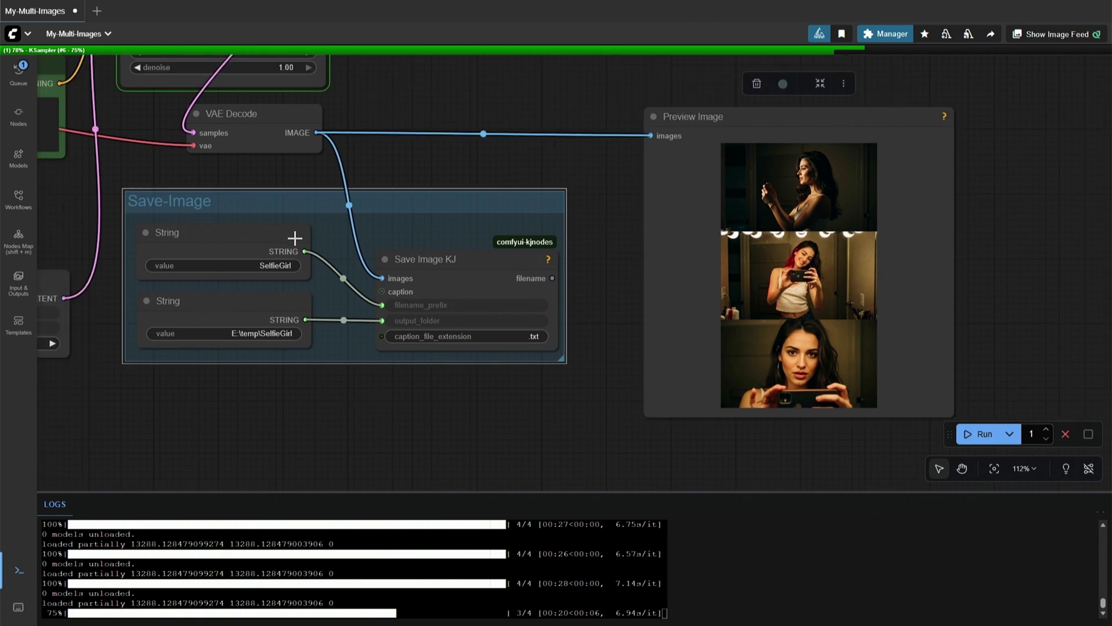
pyautogui.scroll(1, 290, 270)
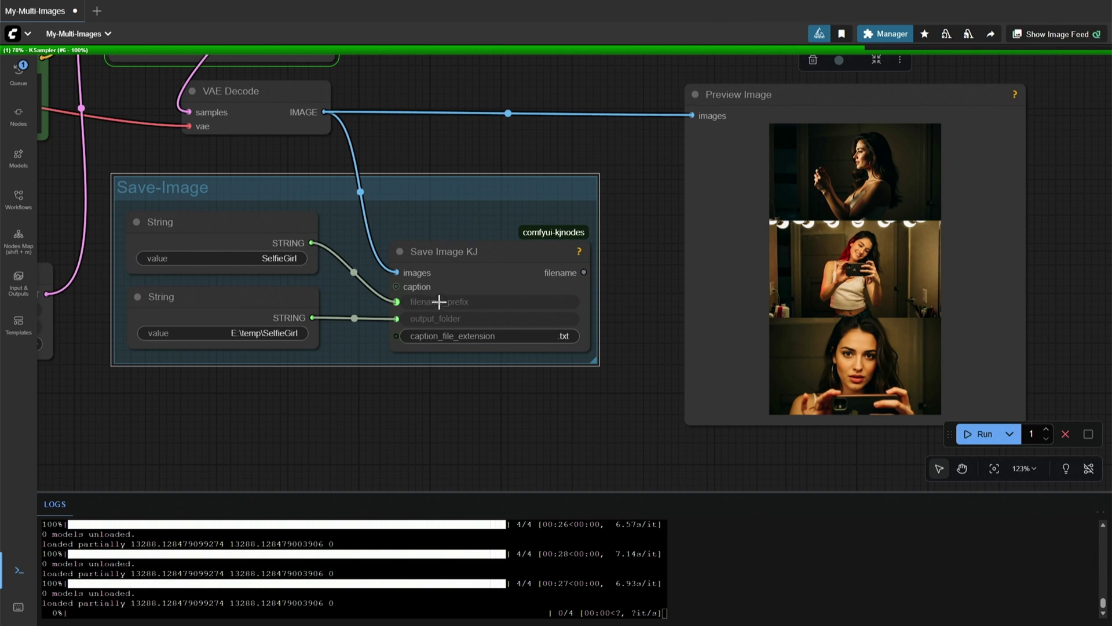
pyautogui.scroll(-1, 271, 356)
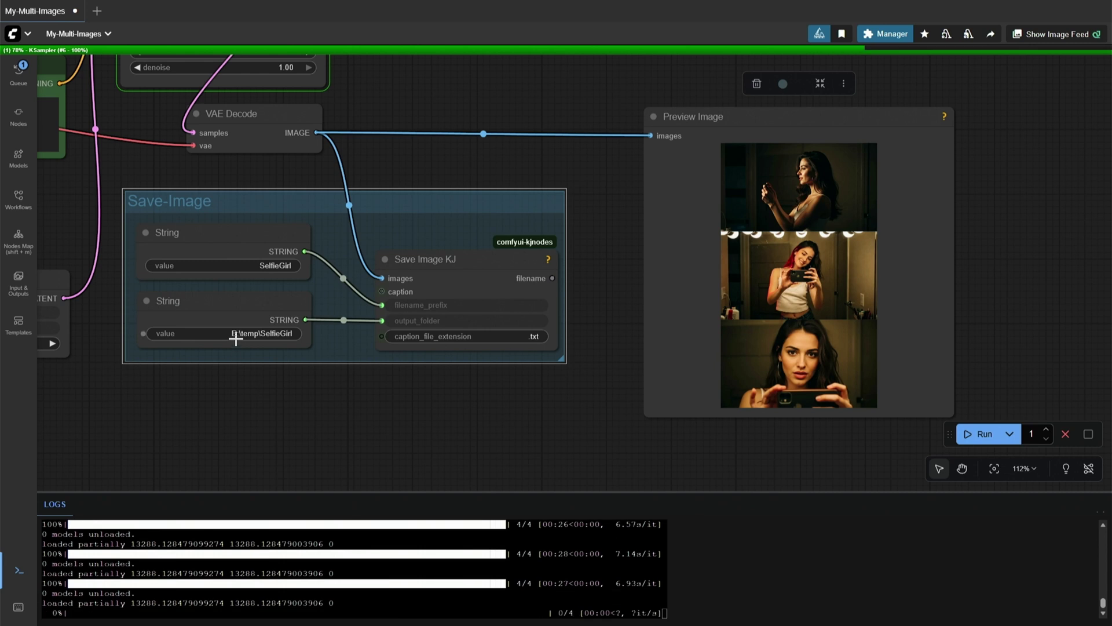
pyautogui.scroll(1, 236, 340)
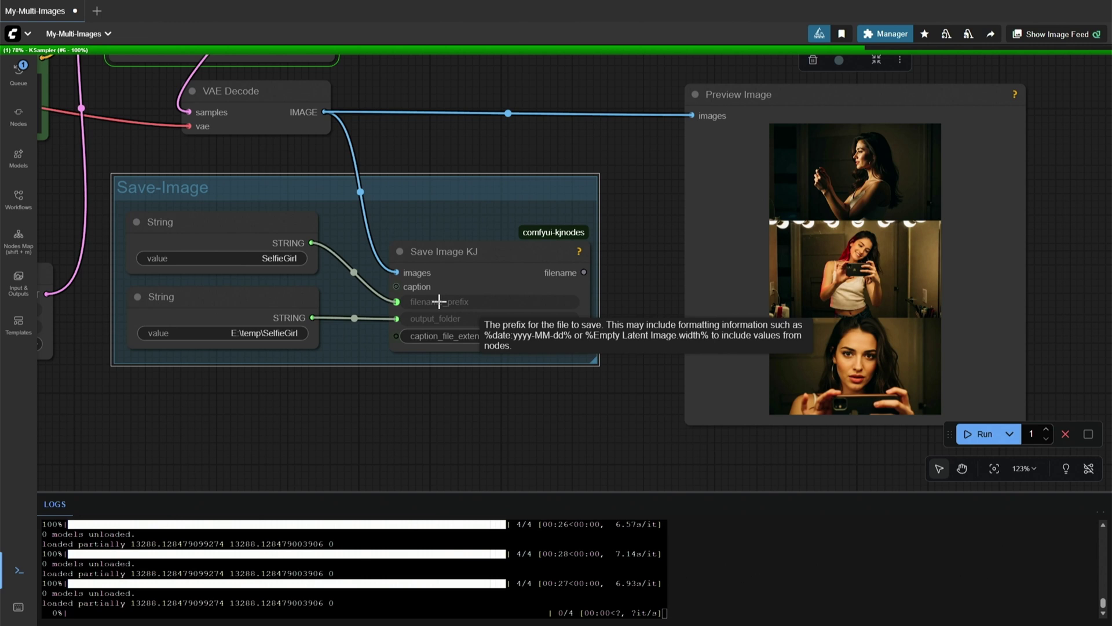
# Bypass both String nodes and the Save Image KJ node in the Save-Image group.
pyautogui.moveTo(281, 208); pyautogui.dragTo(466, 335)
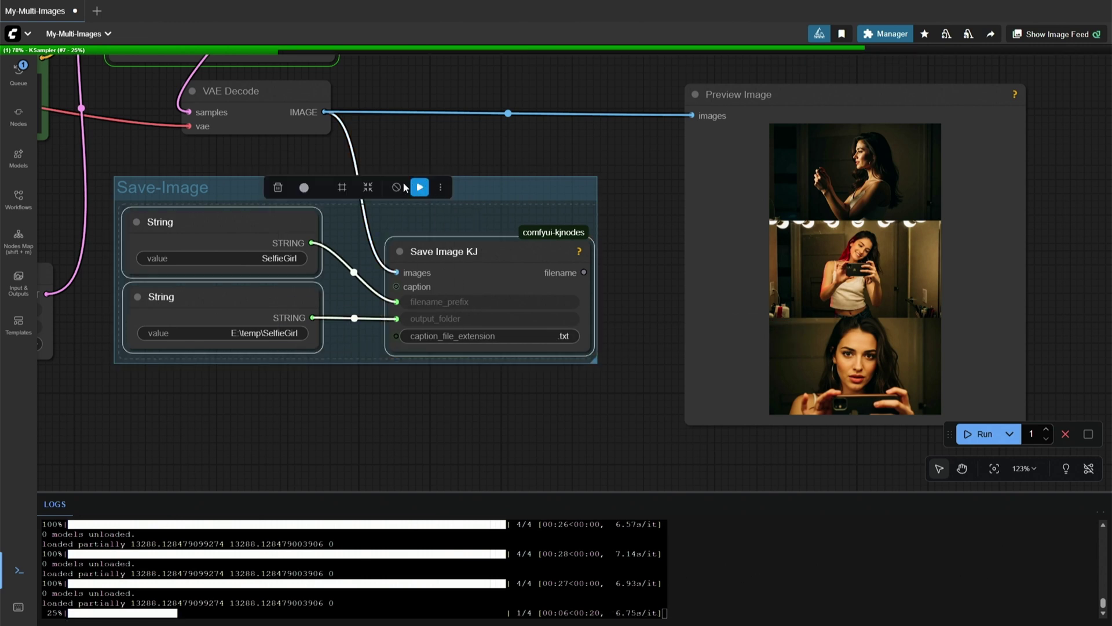
pyautogui.click(396, 187)
pyautogui.click(486, 407)
pyautogui.scroll(-2, 486, 408)
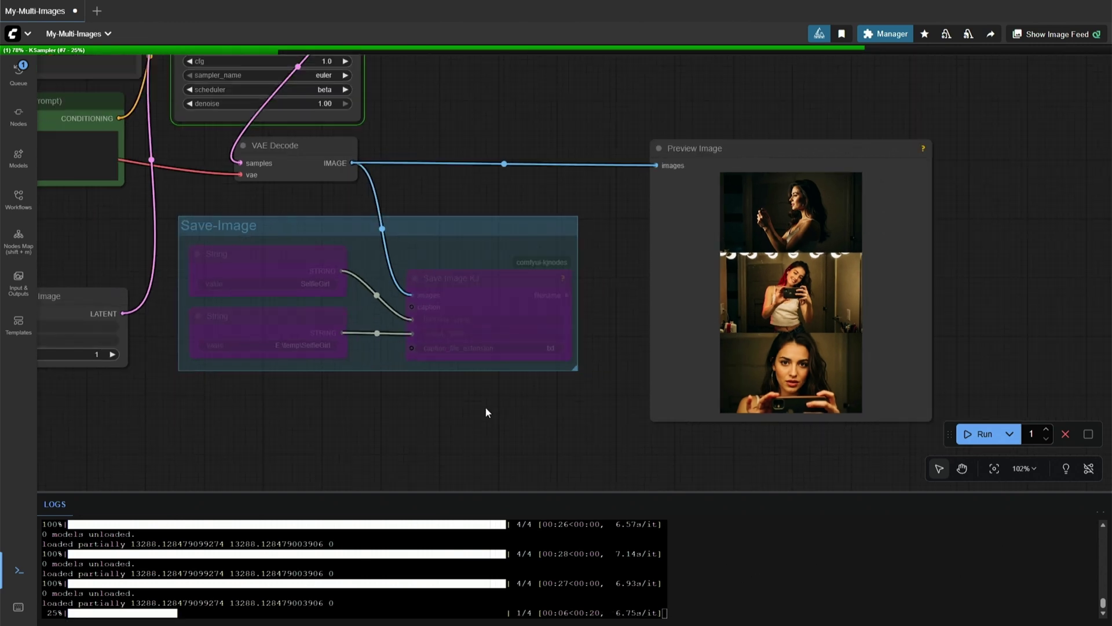
# View each generated image enlarged in the Preview Image node and save the third one, the close-up portrait.
pyautogui.scroll(-2, 485, 411)
pyautogui.moveTo(623, 375); pyautogui.dragTo(509, 405)
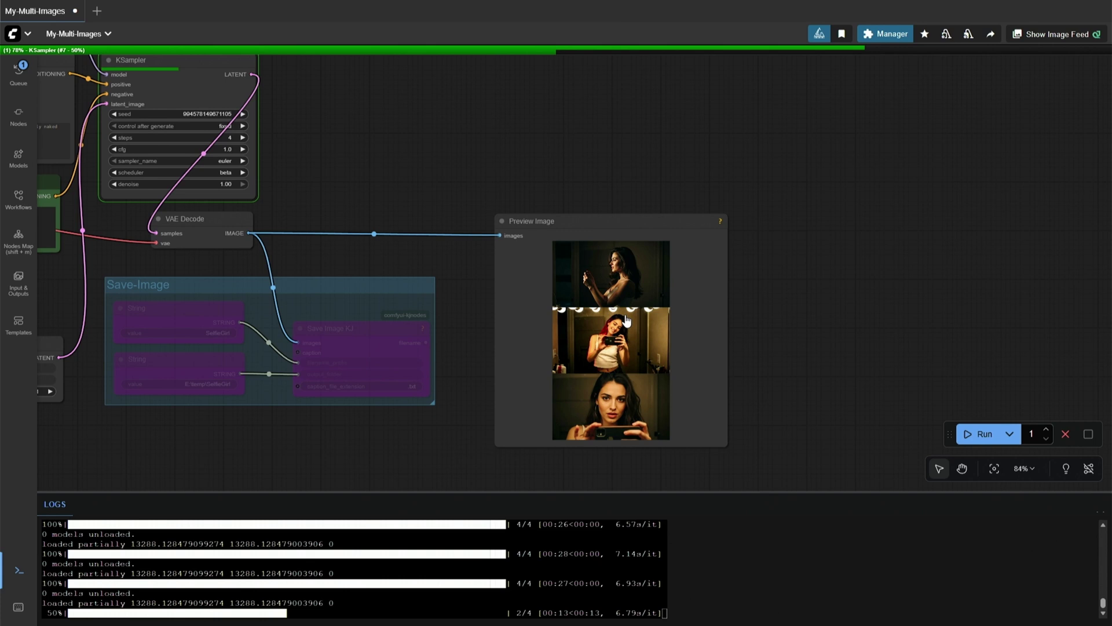
pyautogui.click(588, 276)
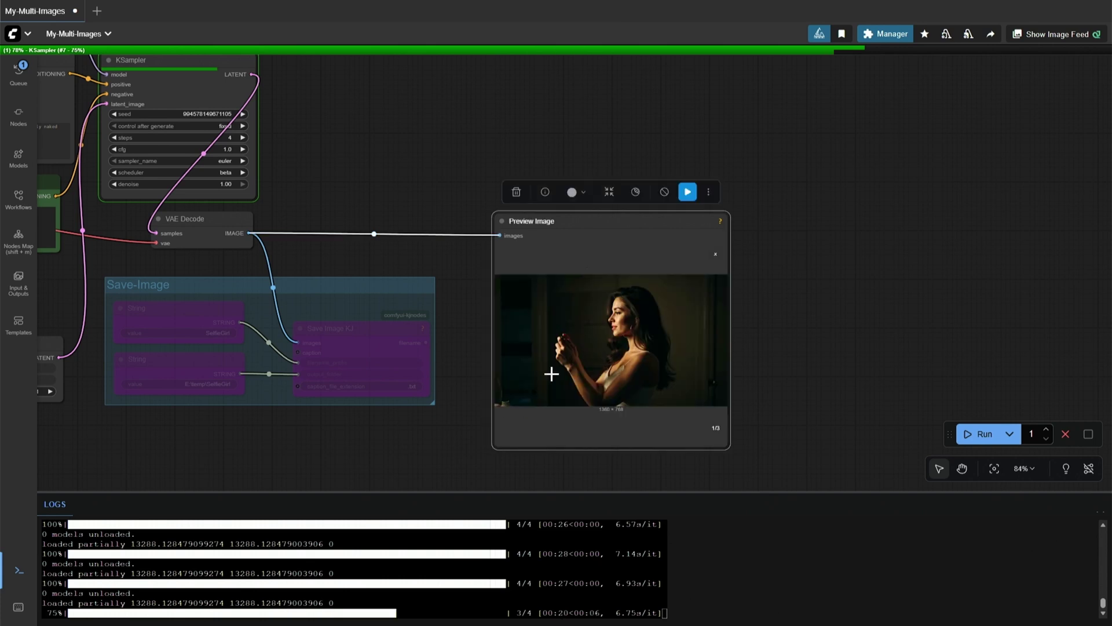
pyautogui.click(552, 373)
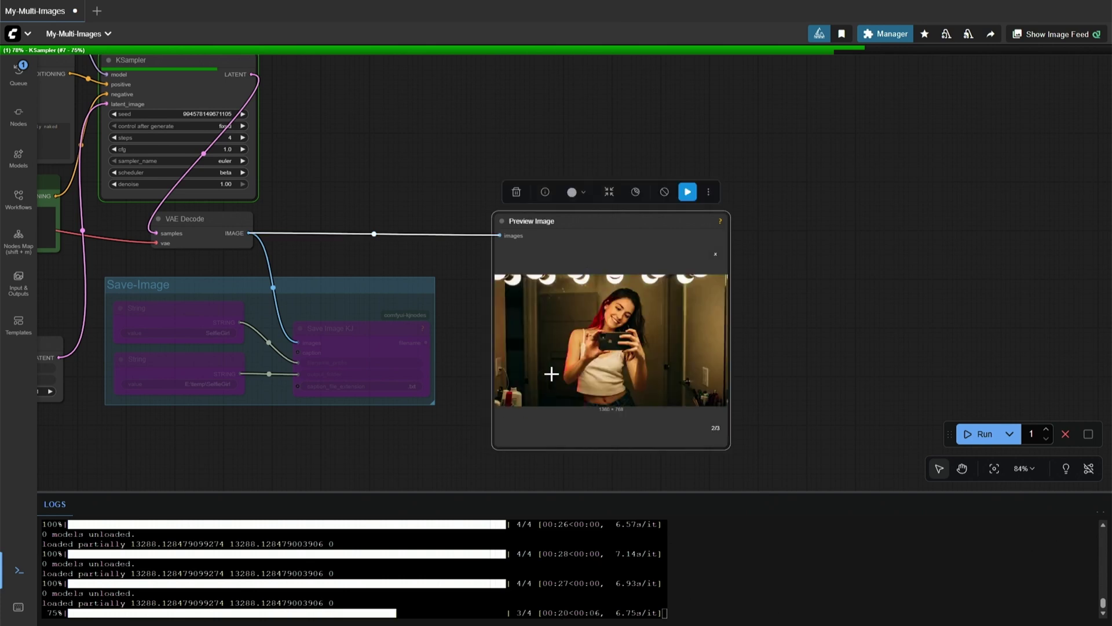
pyautogui.click(582, 341)
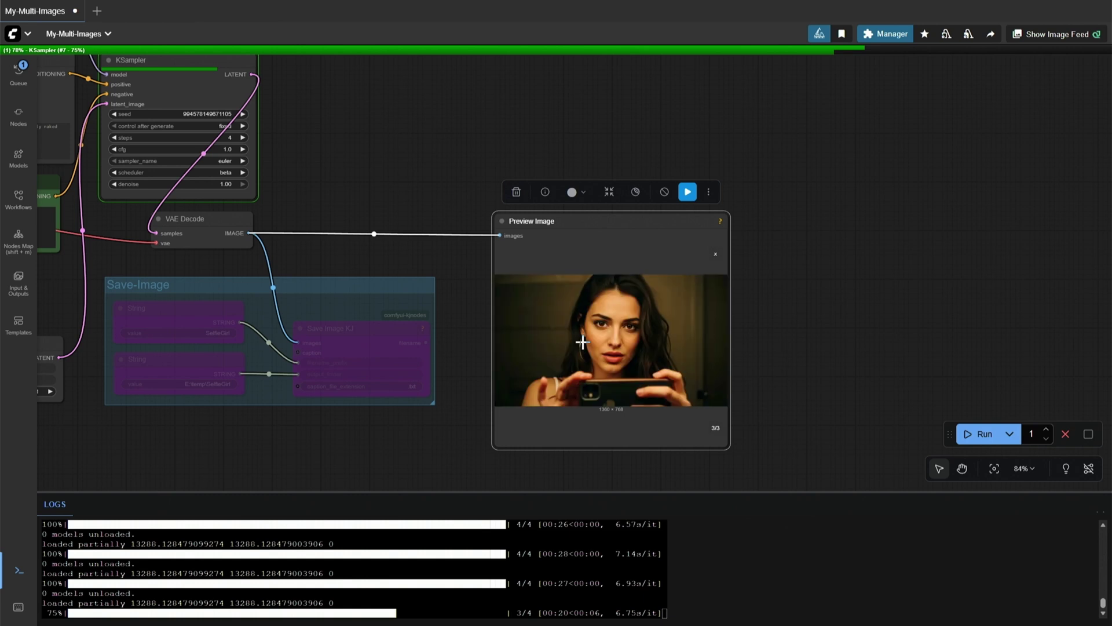
pyautogui.rightClick(582, 342)
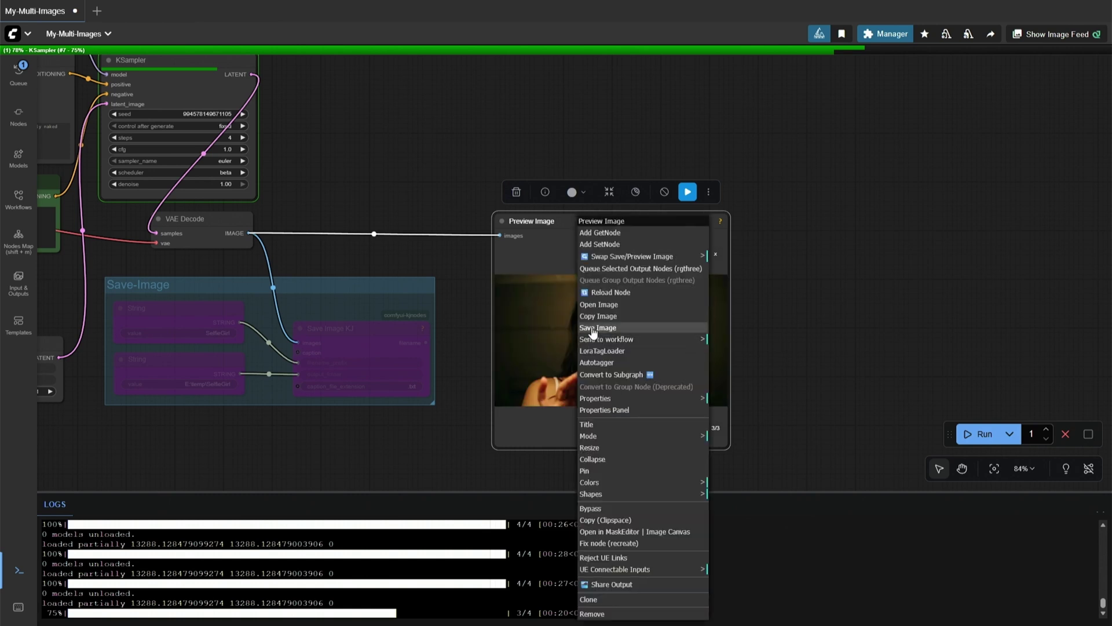
pyautogui.click(592, 328)
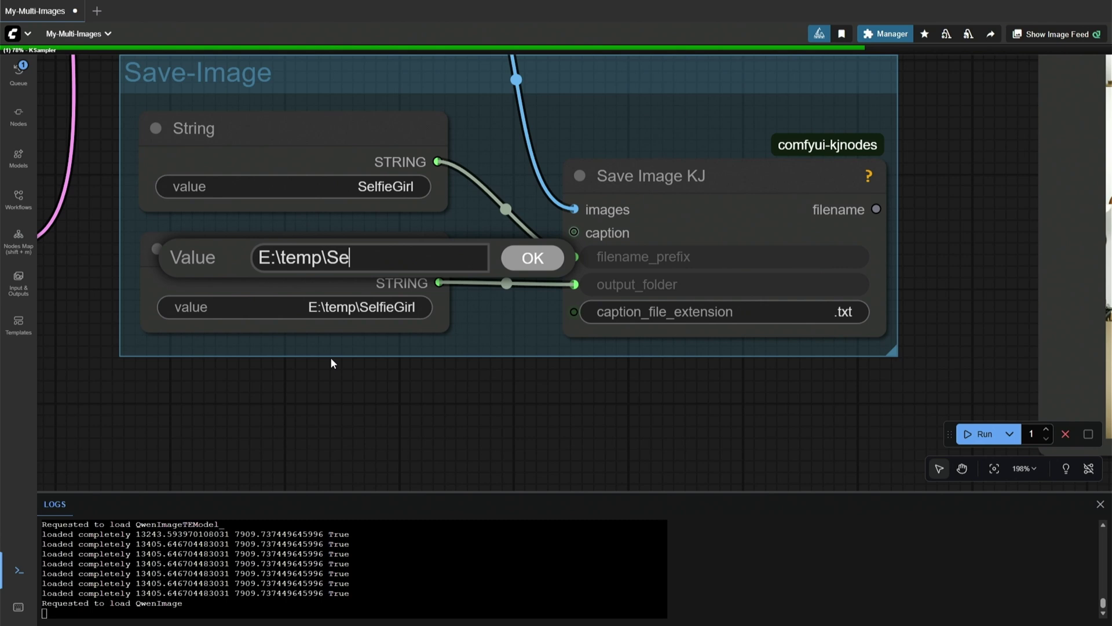
# Set the output folder string to E:\temp\Selfie-New and check the saved images in the E:\temp\SelfieGirl folder.
pyautogui.write('lfie-New')
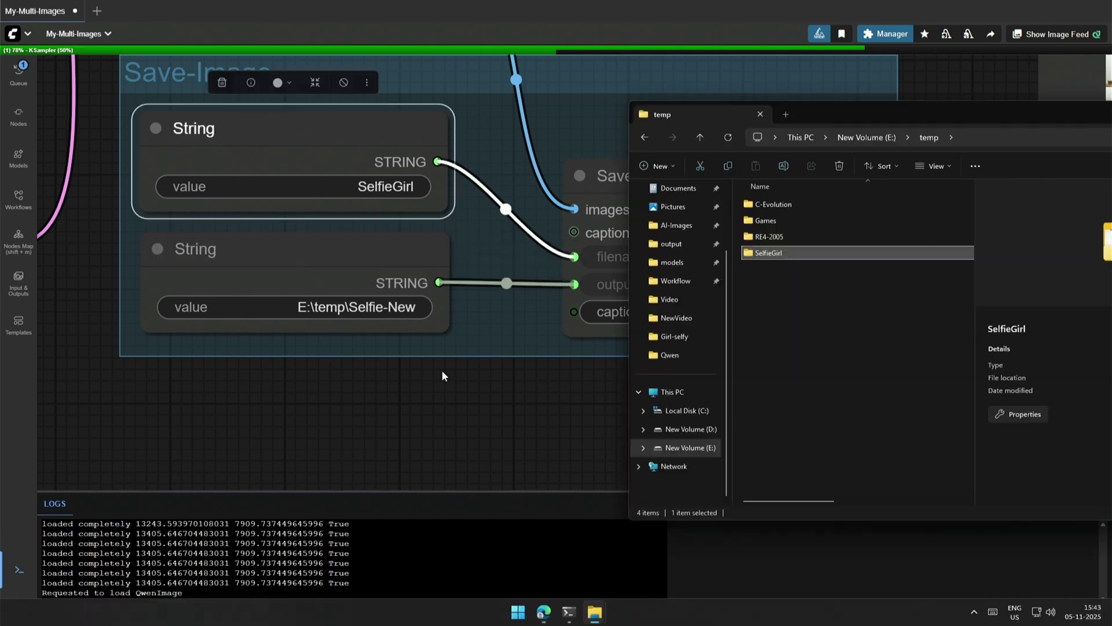
pyautogui.doubleClick(768, 253)
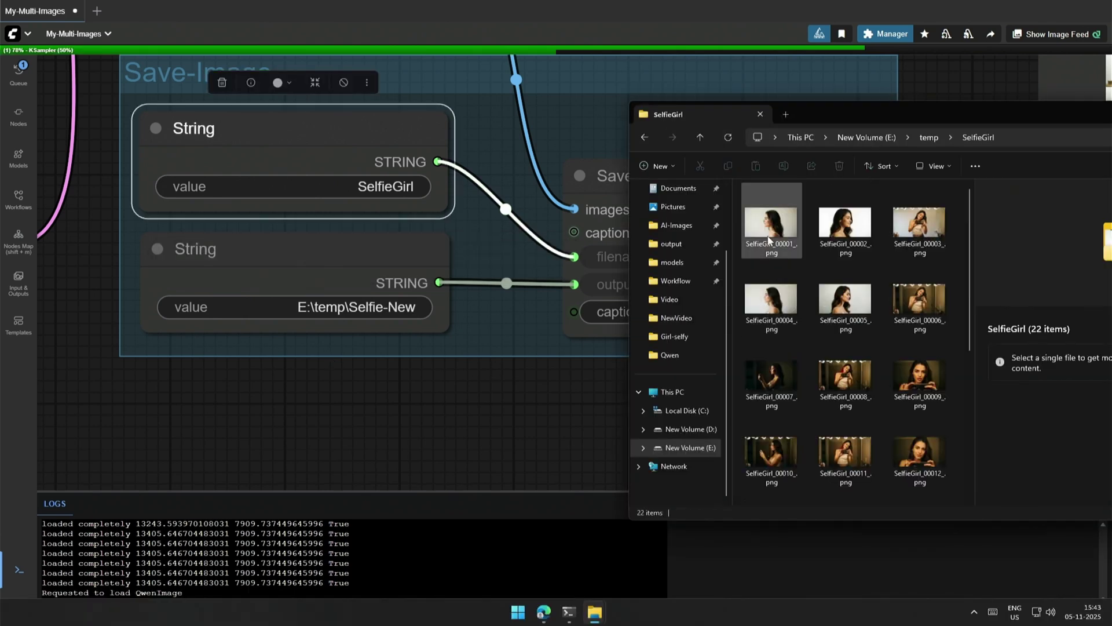
pyautogui.click(768, 240)
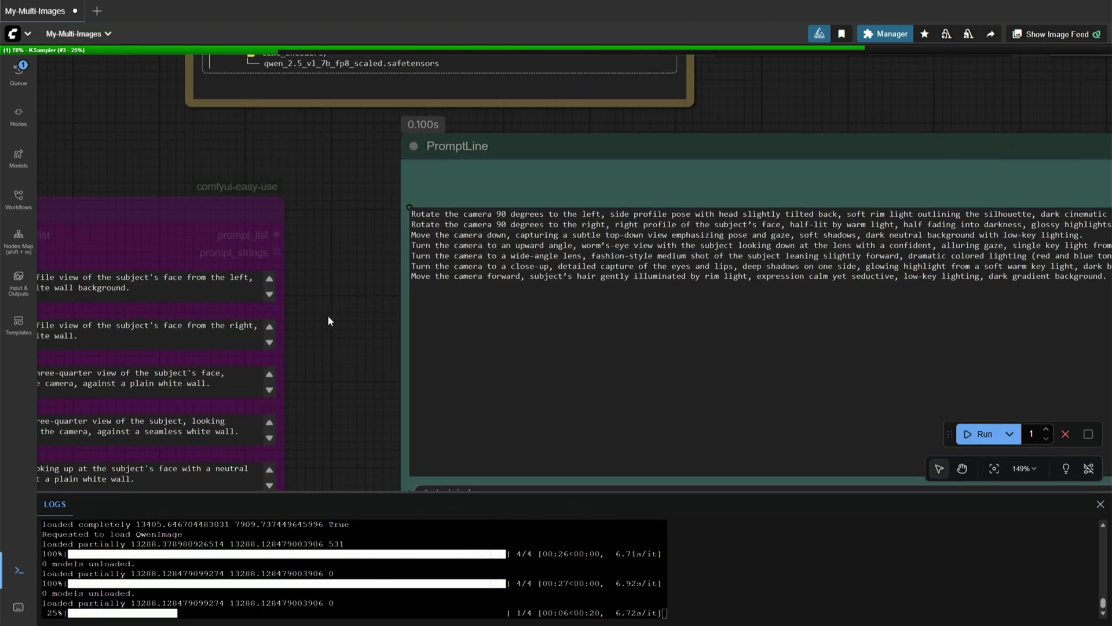
# Examine the bypassed PromptList node, which takes separate prompts as an alternative to PromptLine.
pyautogui.moveTo(328, 316); pyautogui.dragTo(421, 275)
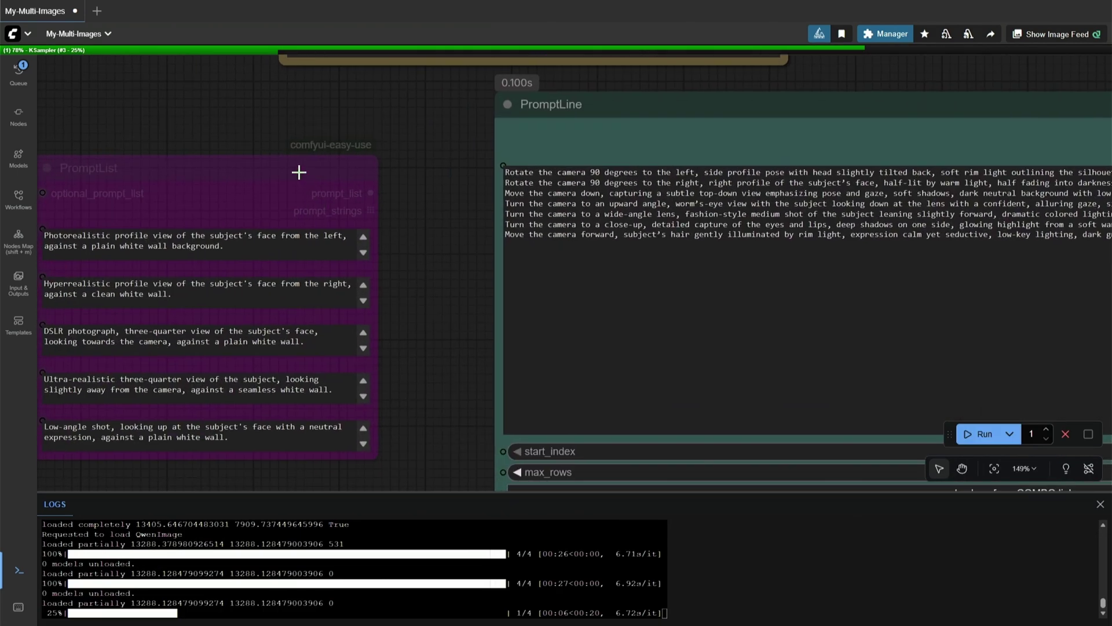
pyautogui.click(298, 171)
pyautogui.moveTo(439, 312); pyautogui.dragTo(511, 271)
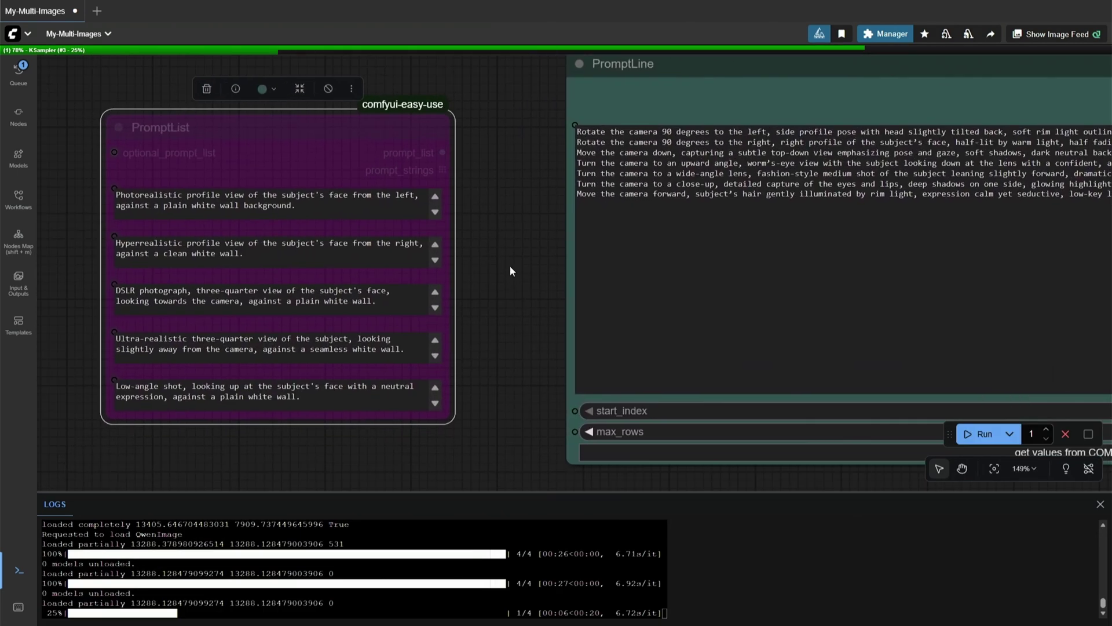
pyautogui.scroll(-5, 511, 270)
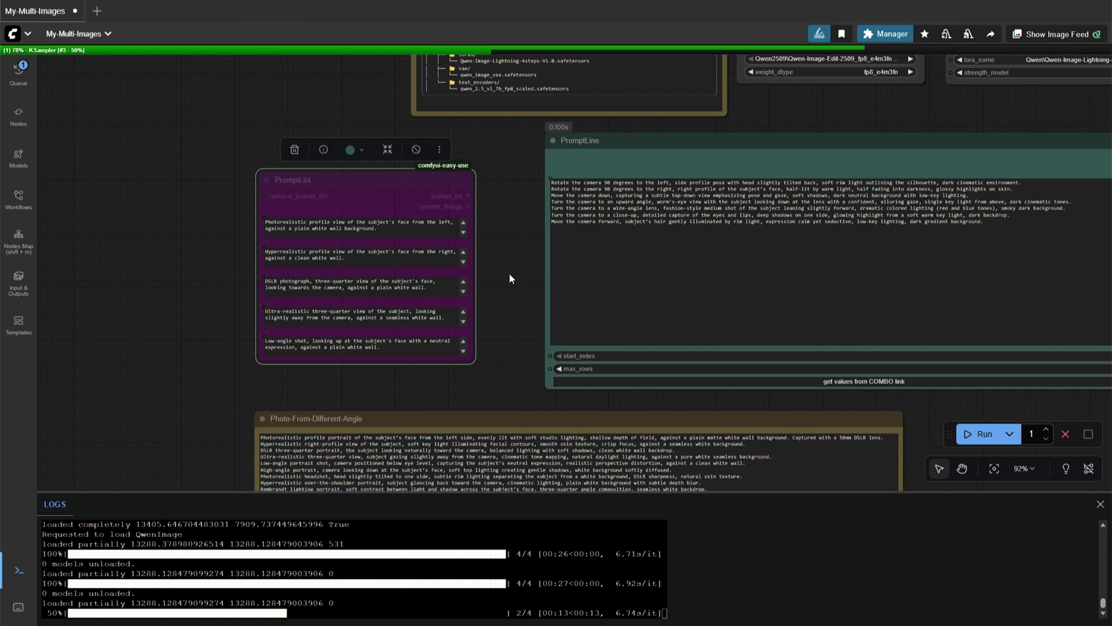
# Insert a blank line in the PromptLine text after the "Turn the camera to a close-up" prompt.
pyautogui.scroll(6, 515, 281)
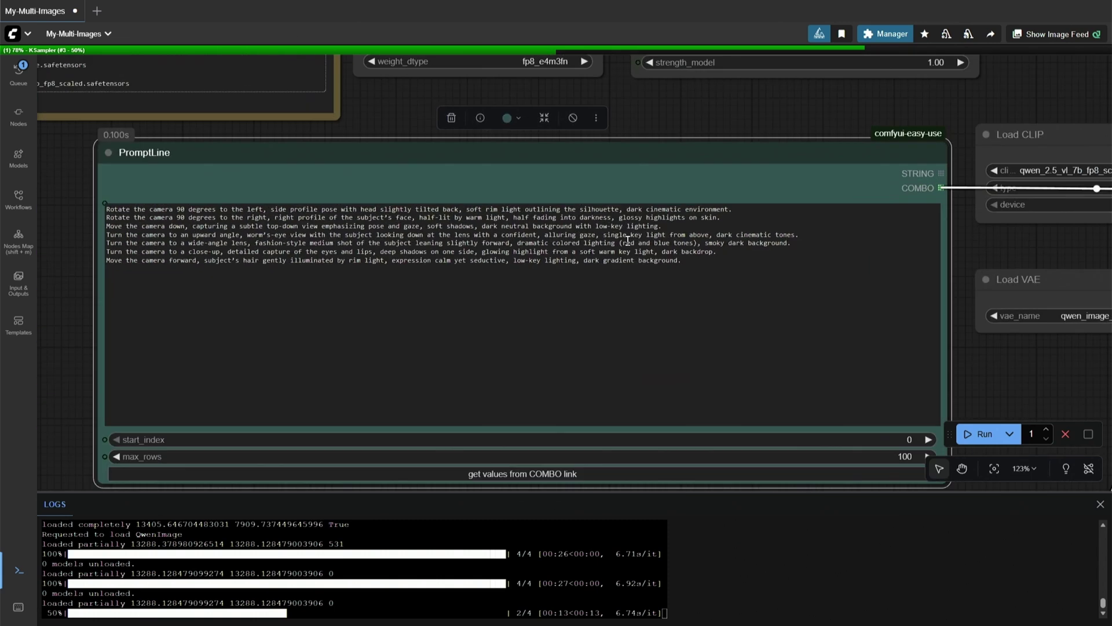
pyautogui.scroll(-4, 526, 279)
pyautogui.scroll(2, 526, 279)
pyautogui.click(842, 225)
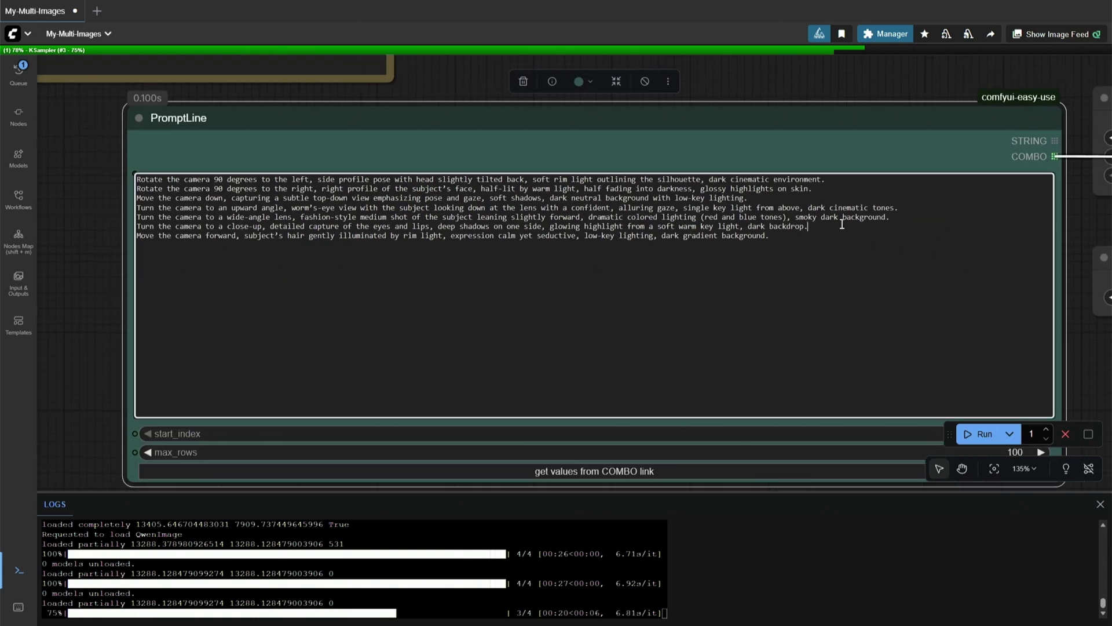
pyautogui.press('Return')
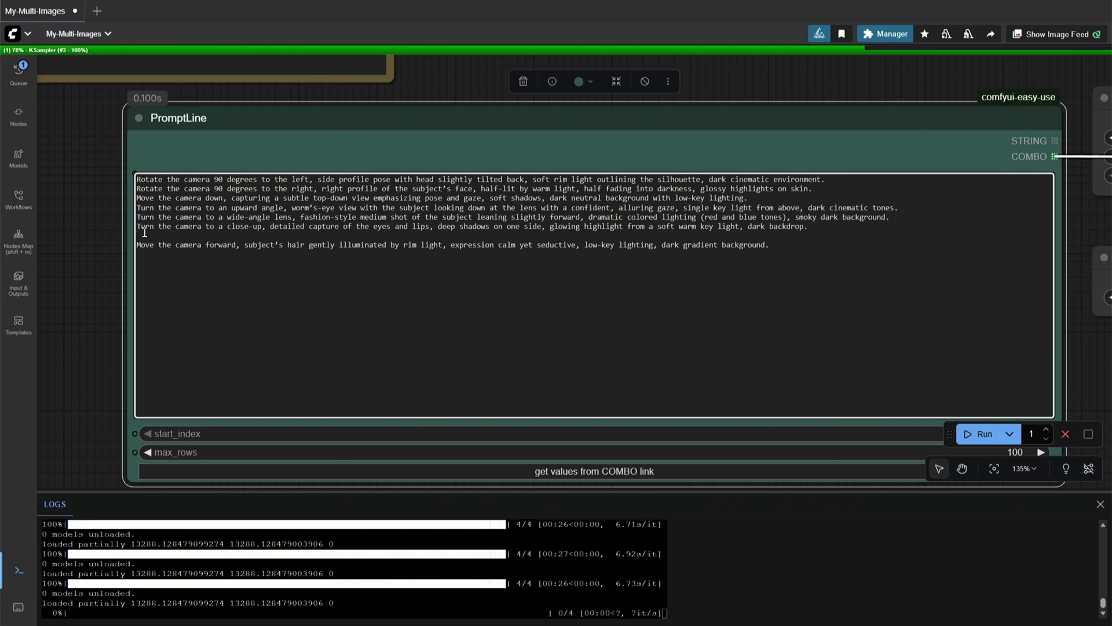
# Review the neon-lit variations of the mirror selfie in the Preview Image node.
pyautogui.scroll(-2, 144, 232)
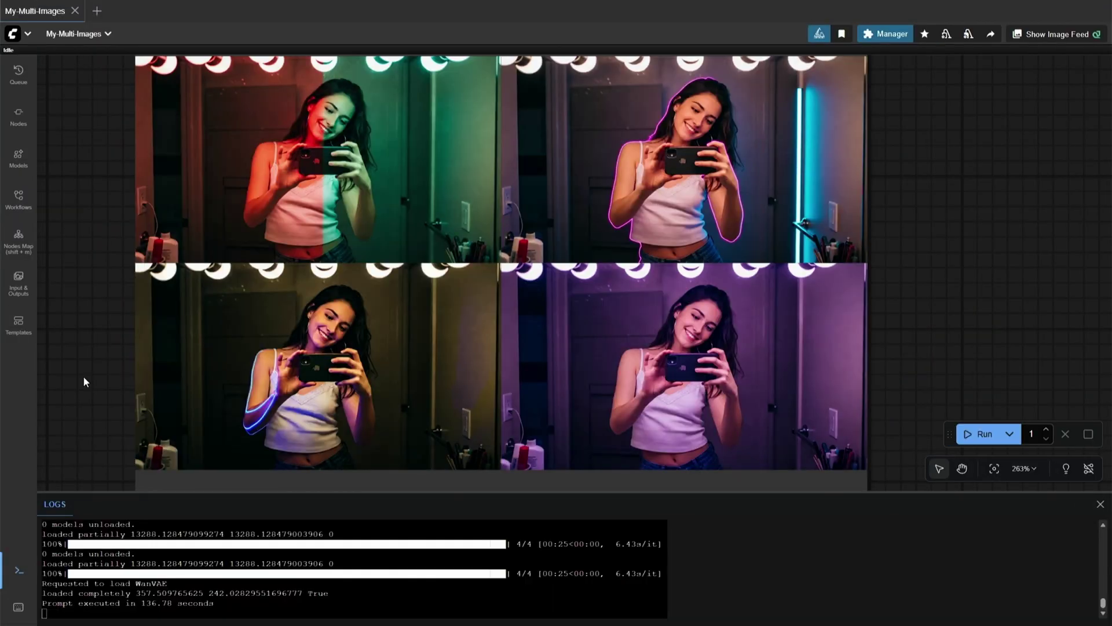
pyautogui.scroll(-2, 84, 381)
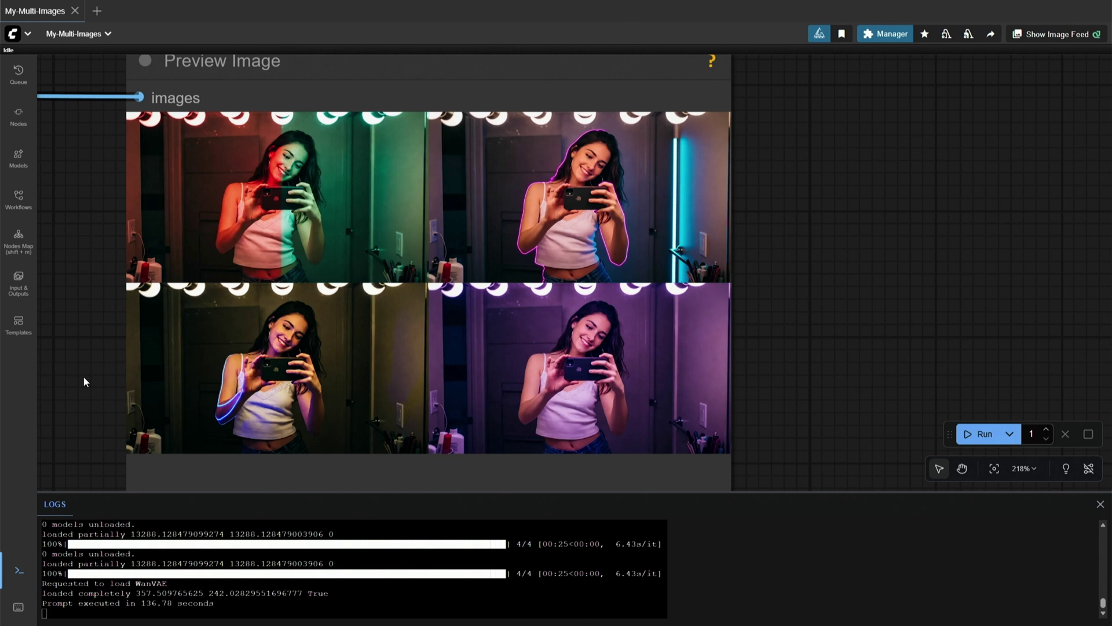